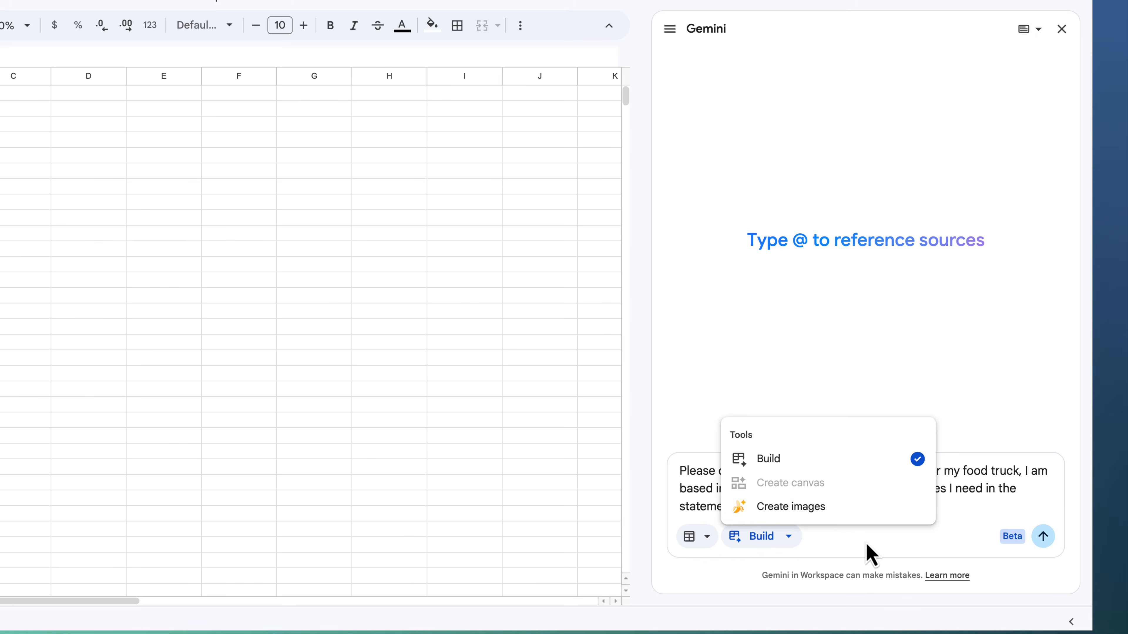
# Submit the food truck cashflow statement prompt to Gemini using the Build tool
pyautogui.click(1042, 539)
pyautogui.click(1043, 537)
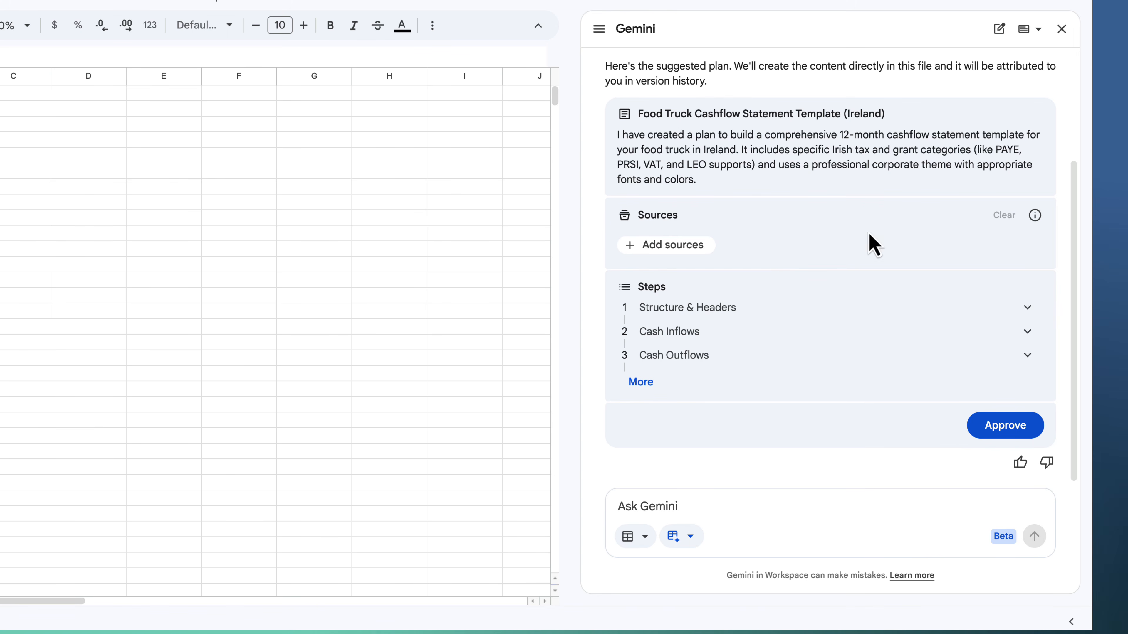
# Expand and review the Structure & Headers, Cash Inflows and Cash Outflows steps, and approve the suggested plan
pyautogui.click(742, 310)
pyautogui.click(700, 412)
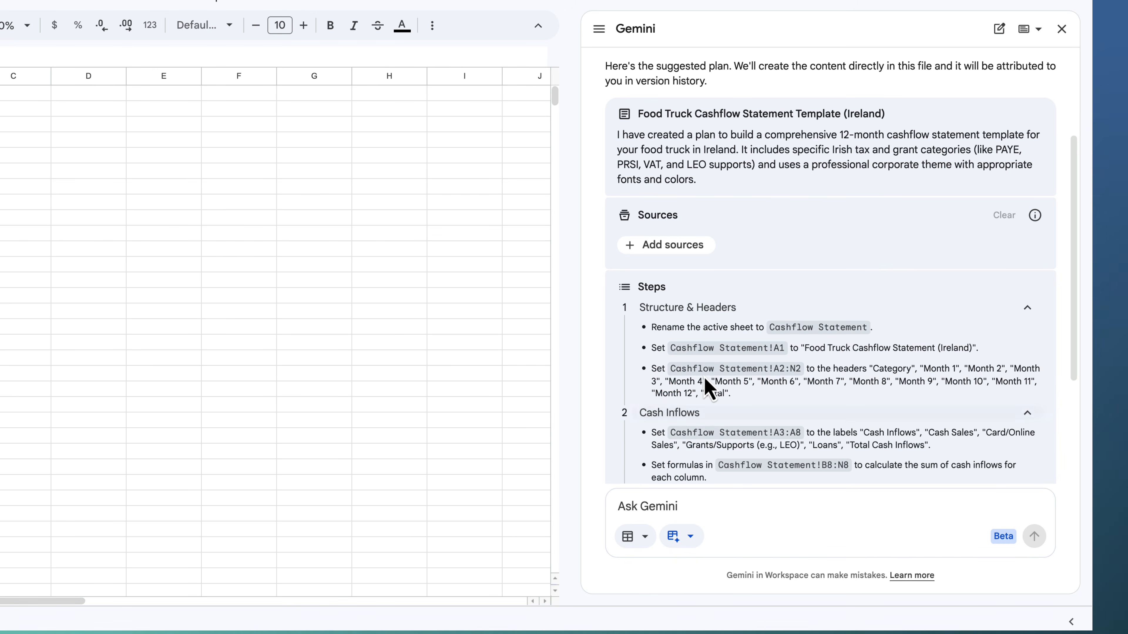
pyautogui.scroll(-2, 708, 385)
pyautogui.scroll(-5, 708, 385)
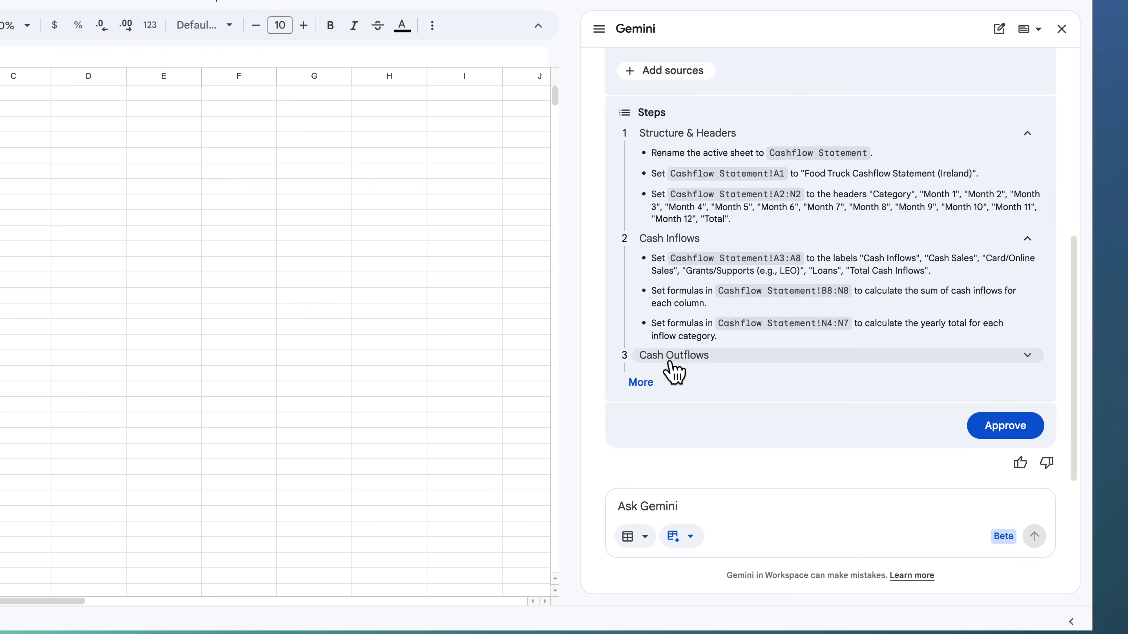
pyautogui.click(671, 358)
pyautogui.scroll(-4, 675, 367)
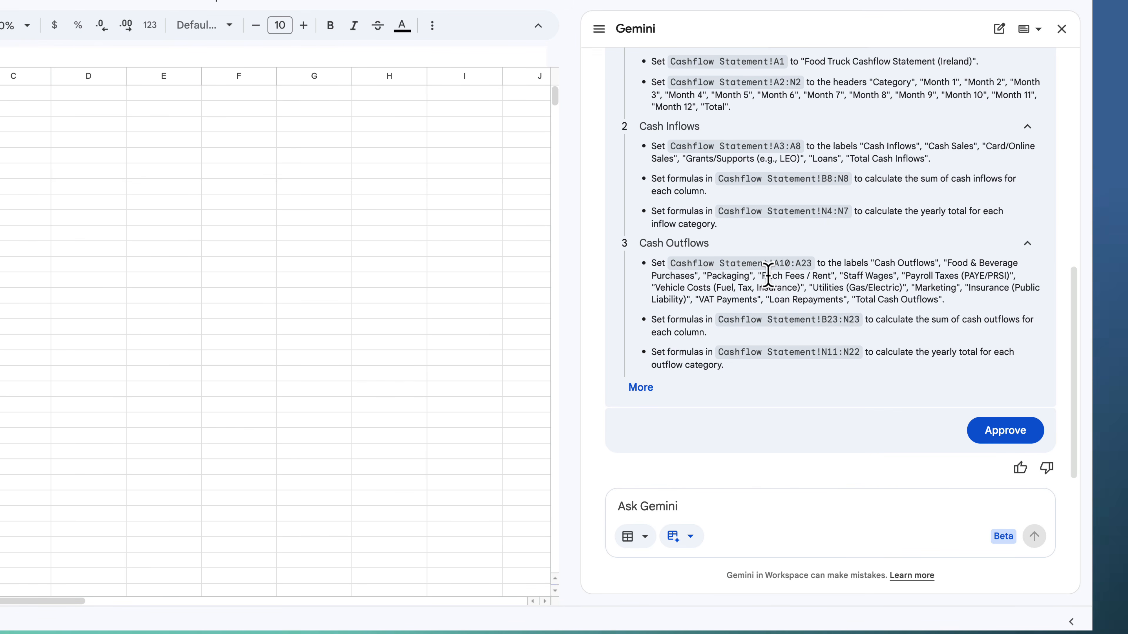
pyautogui.click(995, 432)
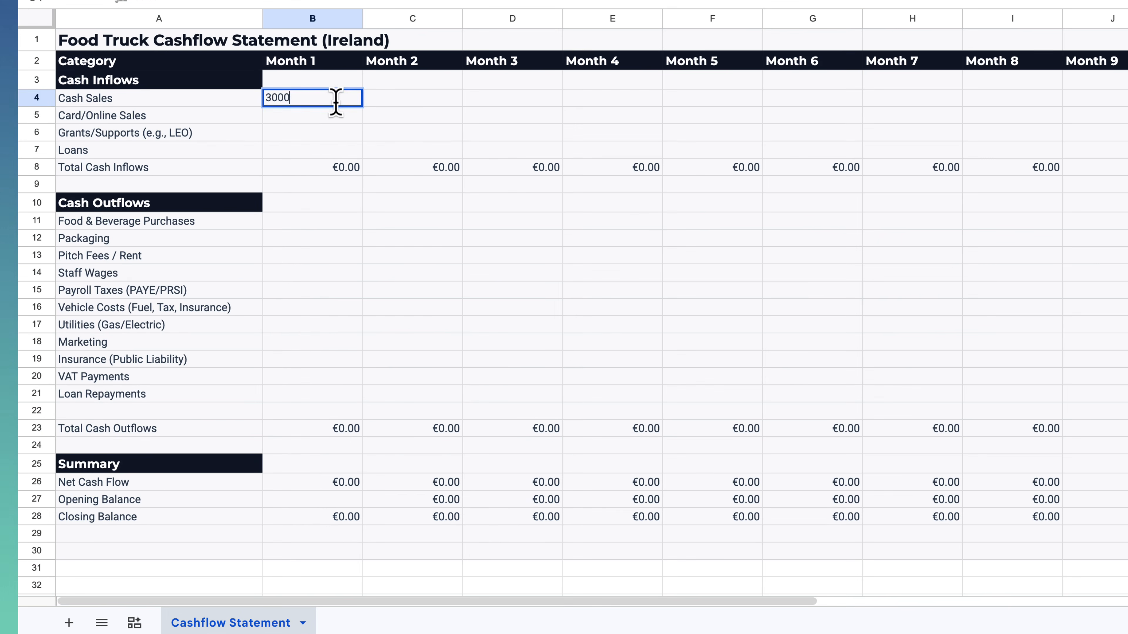
# Enter the Month 1 amounts: Cash Sales 3000, Food & Beverage Purchases 300 and Packaging 323
pyautogui.press('Return')
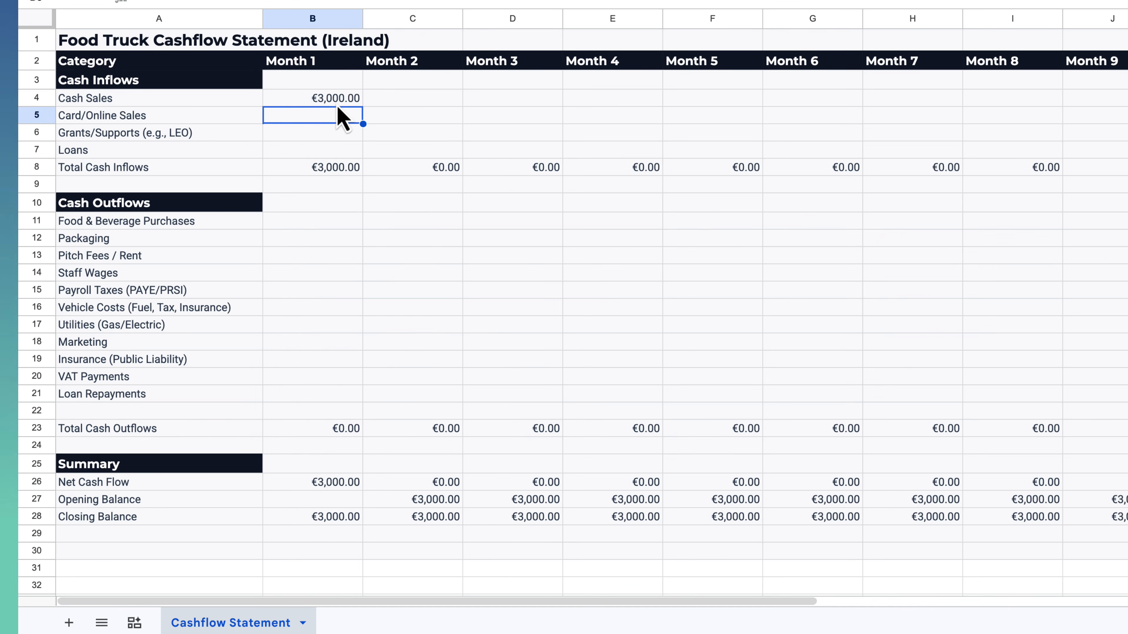
pyautogui.click(312, 223)
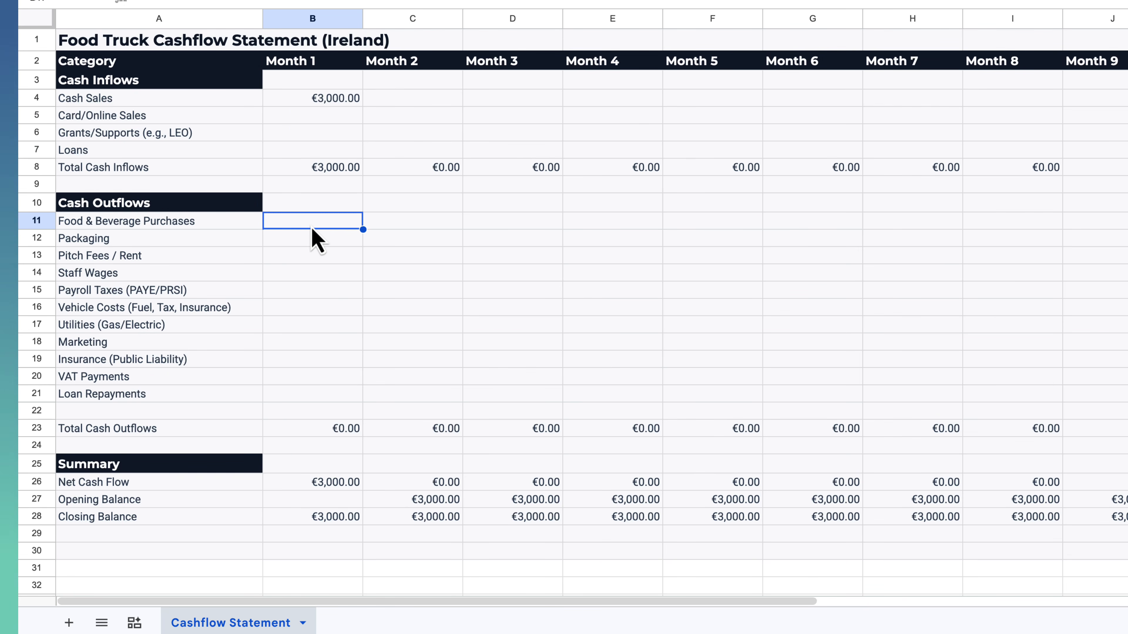
pyautogui.write('300')
pyautogui.press('Return')
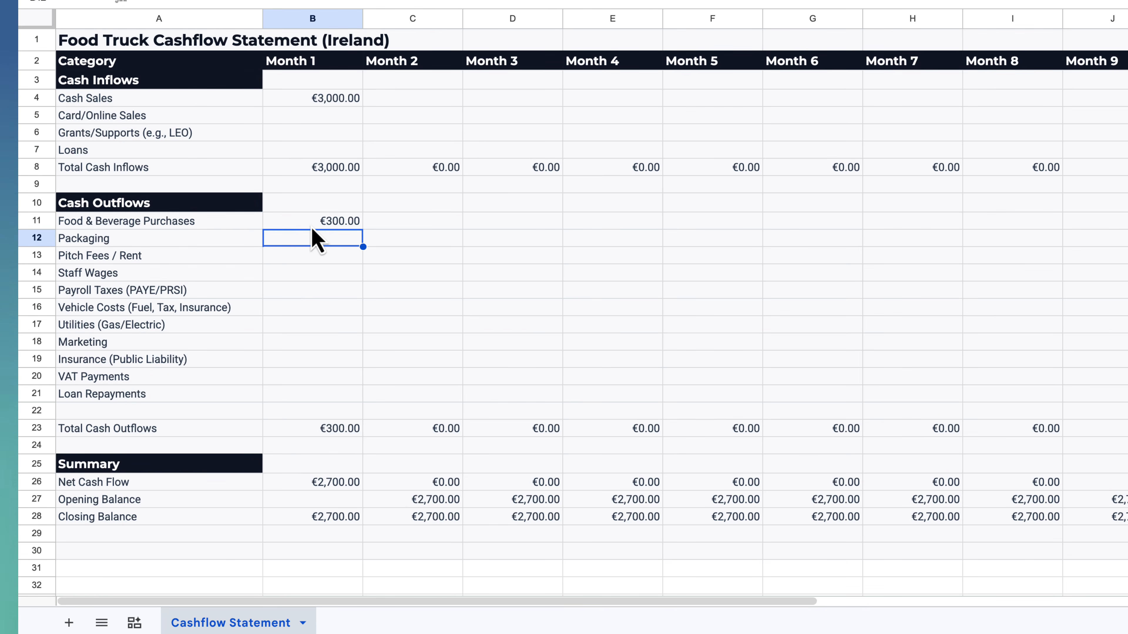
pyautogui.write('323')
pyautogui.press('Return')
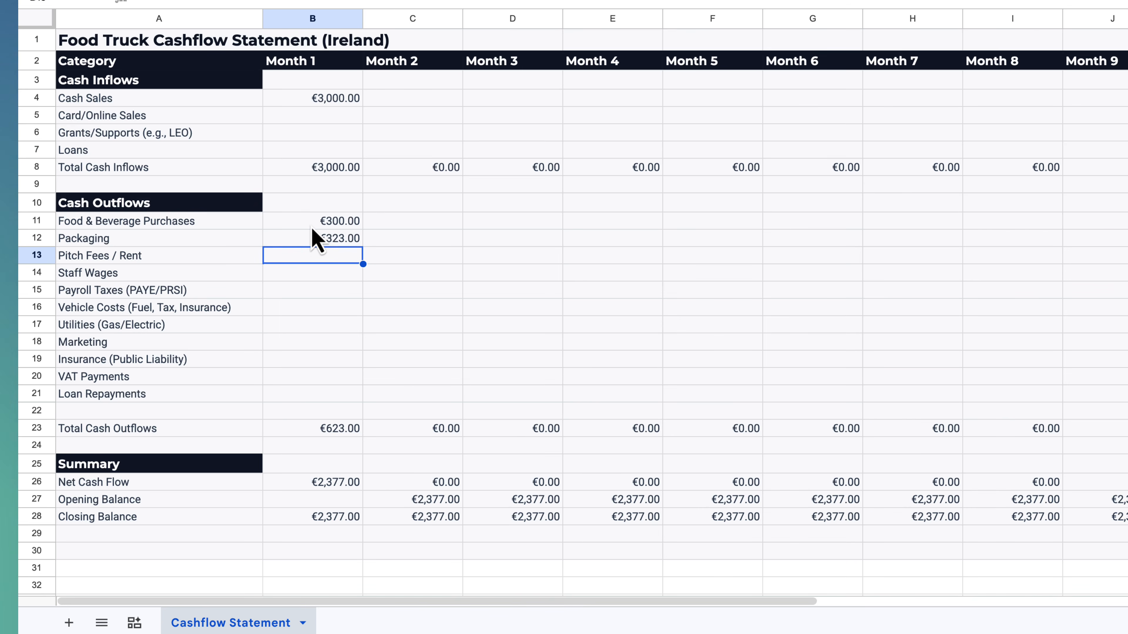
# Set the Month 1 Opening Balance in the Summary section to 2000
pyautogui.press('Down')
pyautogui.press('Down')
pyautogui.press('Down')
pyautogui.press('Down')
pyautogui.press('Down')
pyautogui.press('Down')
pyautogui.press('Down')
pyautogui.press('Down')
pyautogui.press('Down')
pyautogui.press('Down')
pyautogui.press('Down')
pyautogui.press('Down')
pyautogui.press('Down')
pyautogui.press('Down')
pyautogui.write('2000')
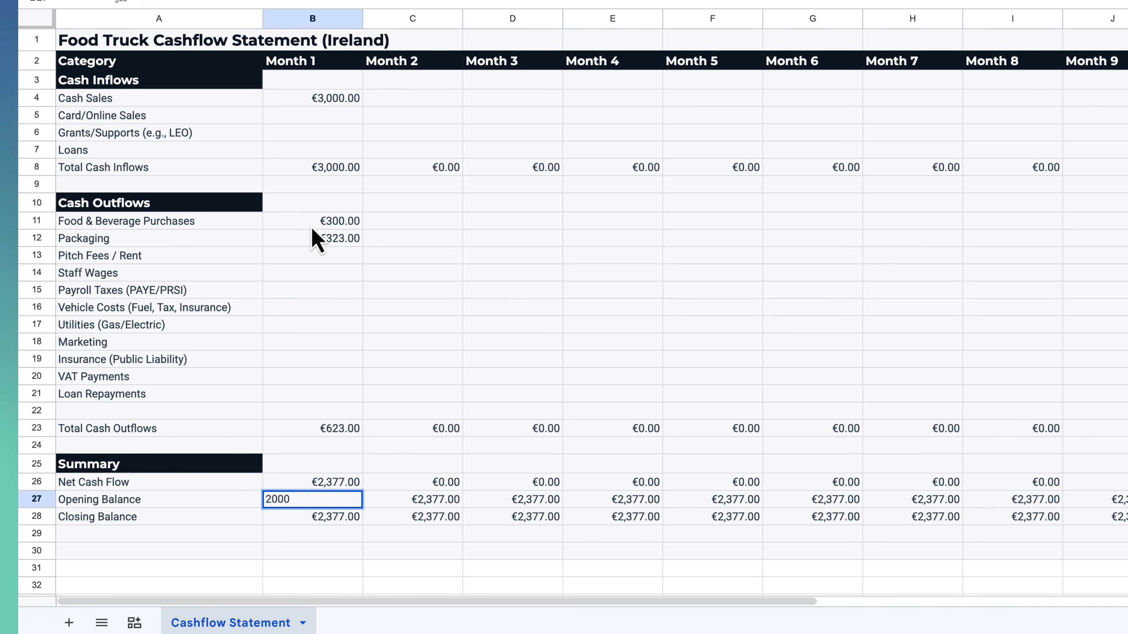
pyautogui.press('Tab')
pyautogui.moveTo(310, 601); pyautogui.dragTo(373, 612)
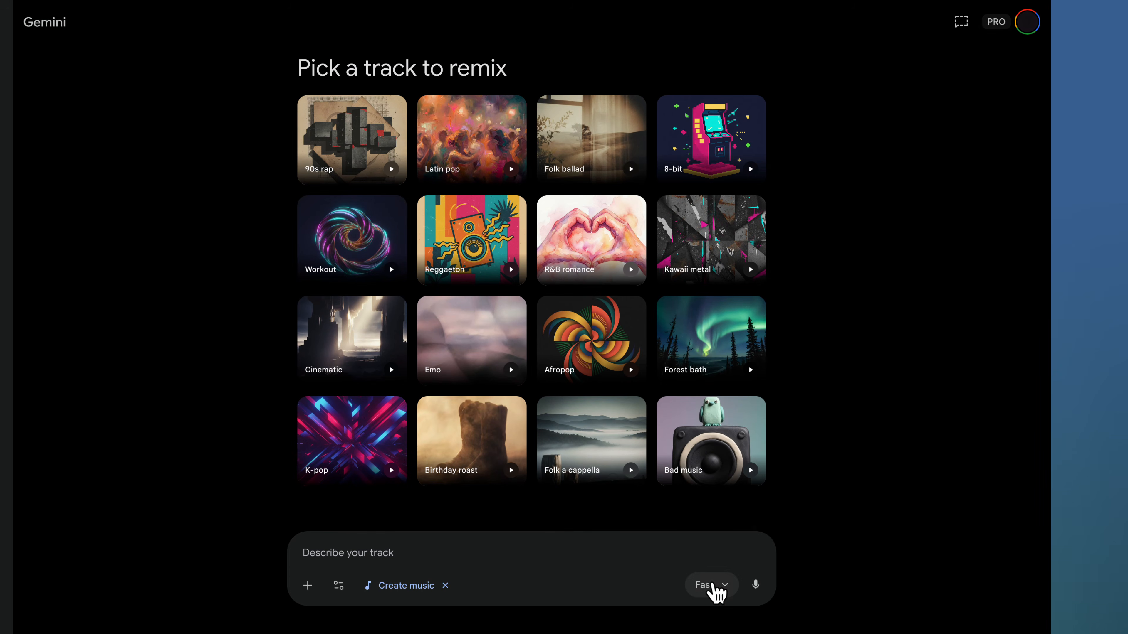
# In Gemini's music creator, set the model to Thinking and choose the Birthday roast track to remix
pyautogui.click(706, 587)
pyautogui.click(715, 475)
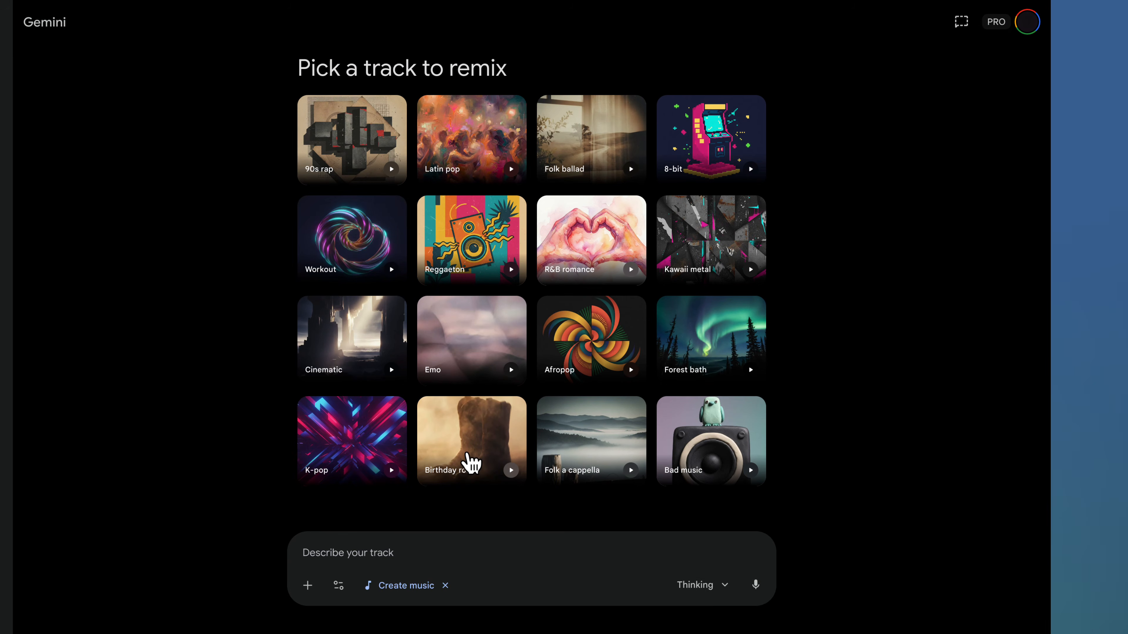
pyautogui.click(468, 460)
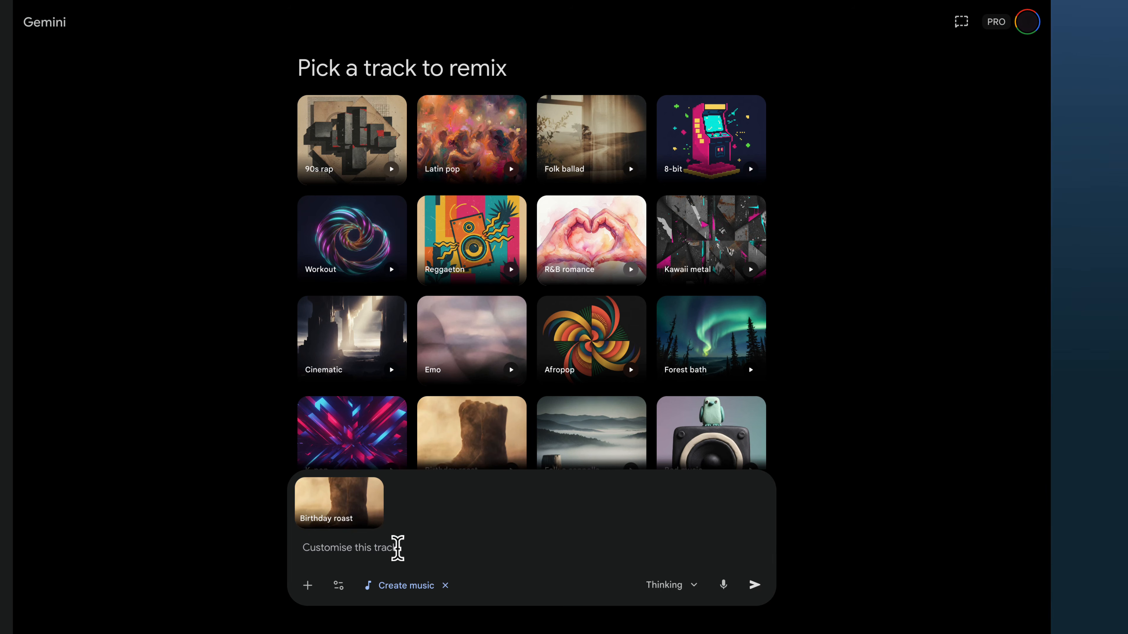
# Generate a track roasting a named friend from Cork, described as a banker in Dublin who loves Man Utd
pyautogui.write('Roast')
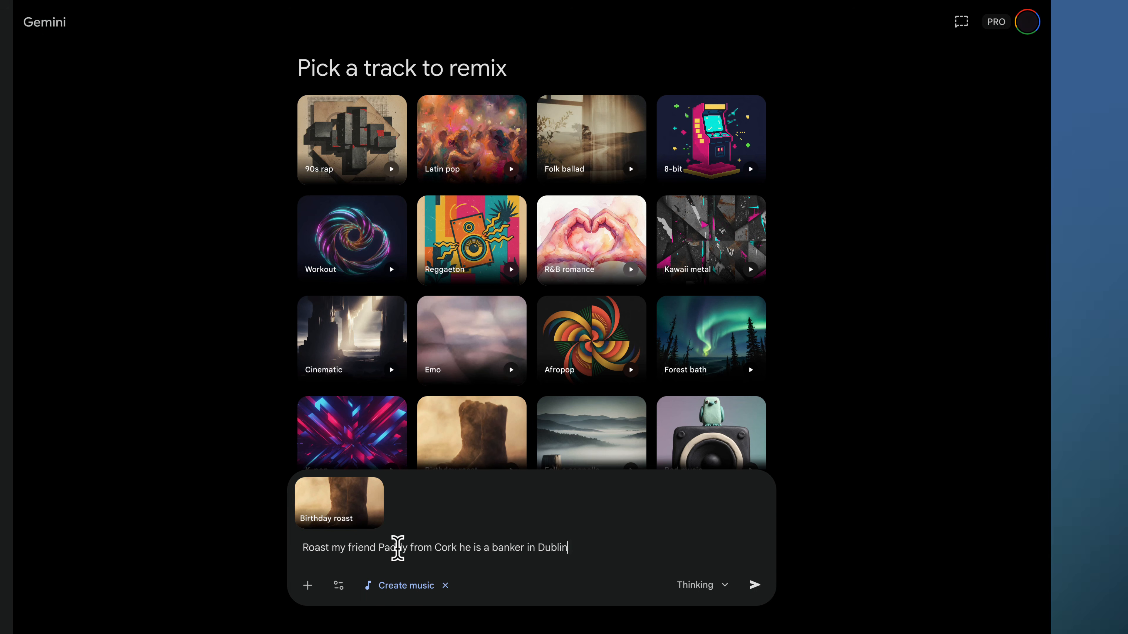
pyautogui.write('who loves Man Utd')
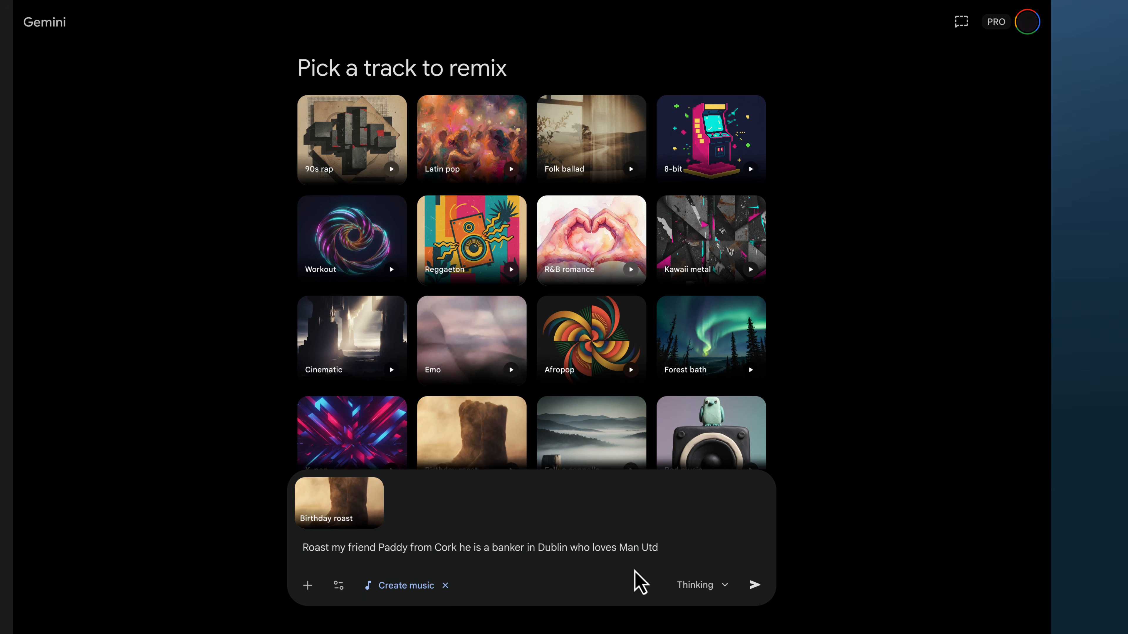
pyautogui.click(753, 583)
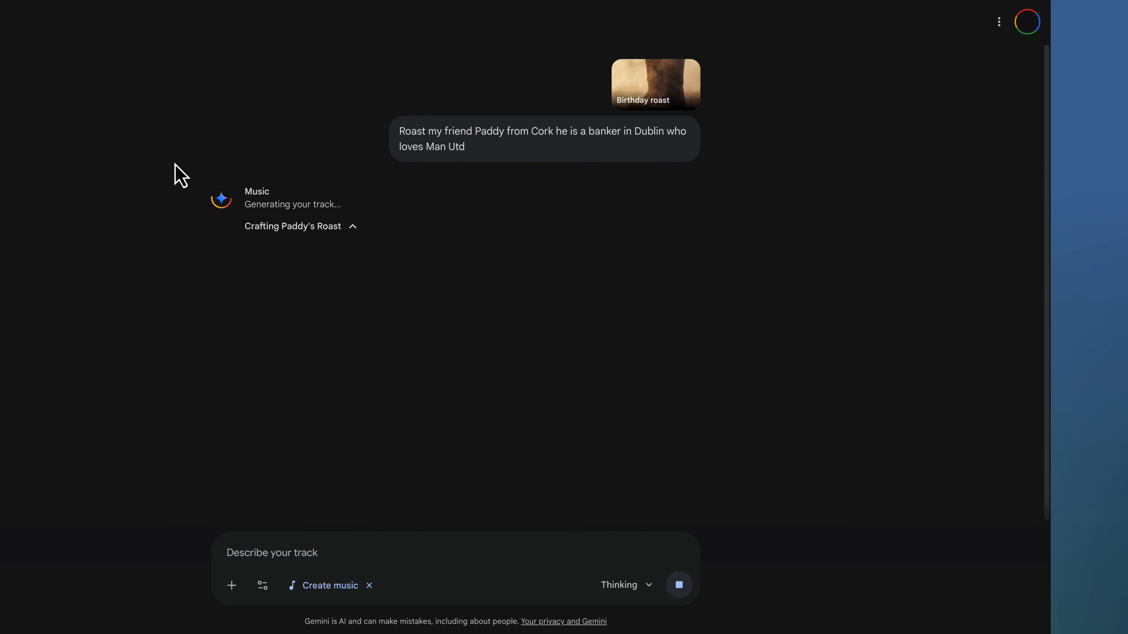
# Expand the thinking details of the track request and review the response with the finished song
pyautogui.click(336, 229)
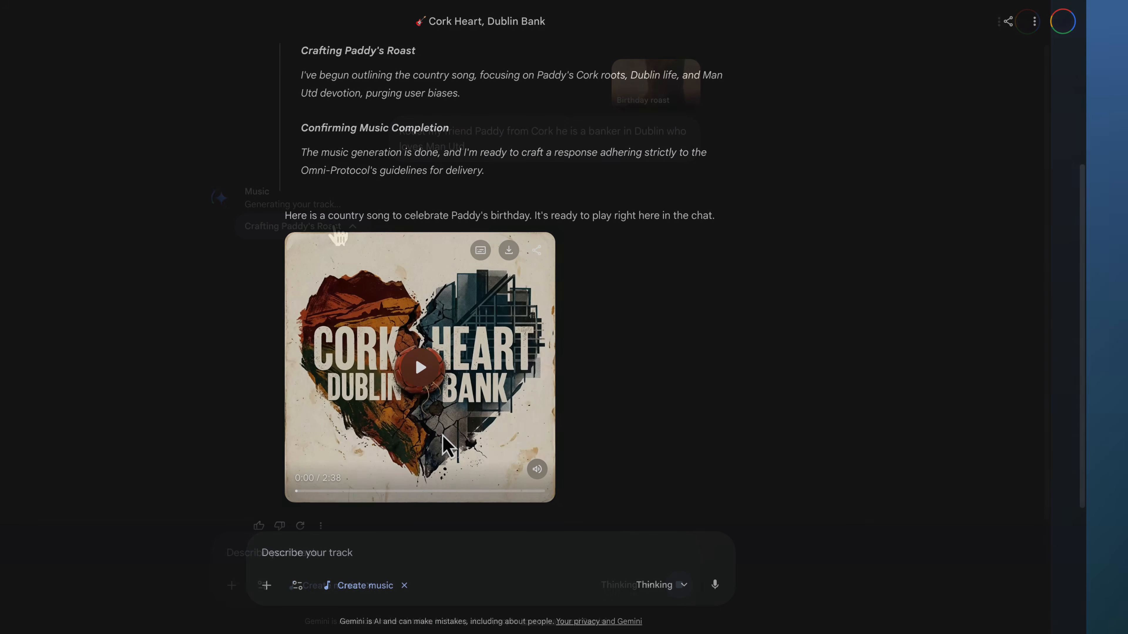
pyautogui.scroll(2, 440, 307)
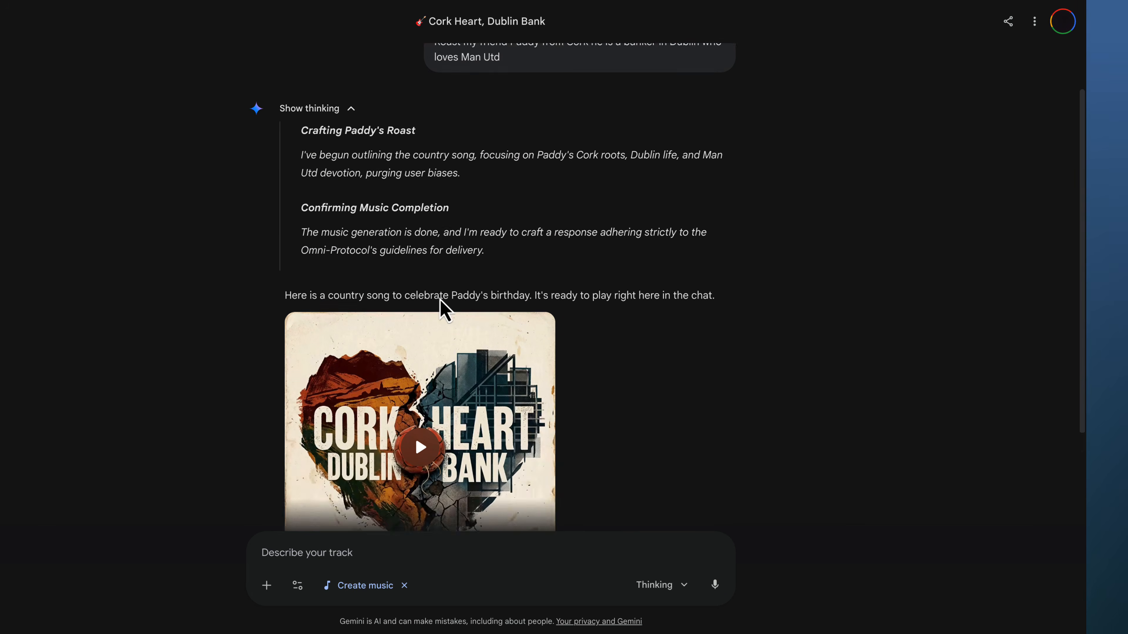
pyautogui.scroll(-2, 440, 299)
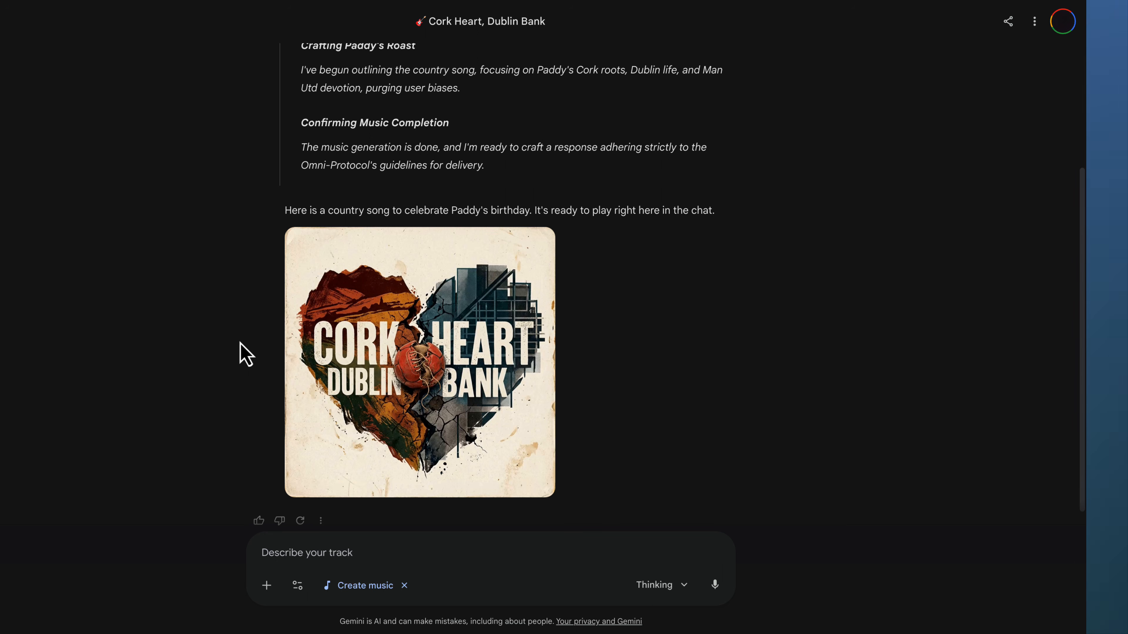
pyautogui.moveTo(417, 362)
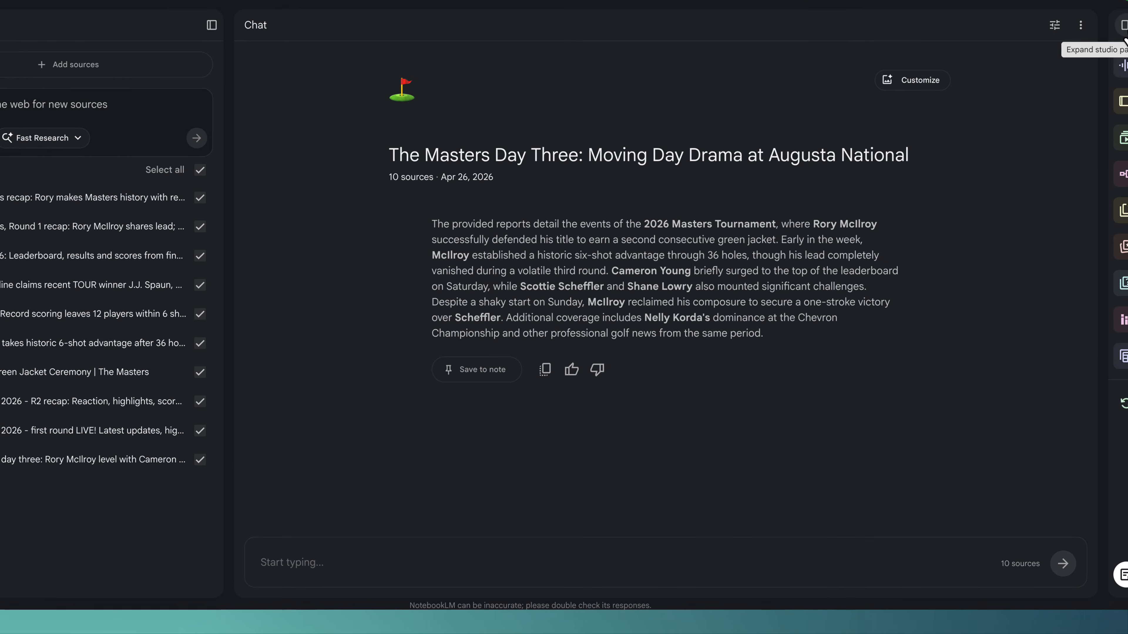
# In NotebookLM, generate a Cinematic video overview with the prompt "Retell the intense battle between Rory McIlroy and Cameron Young Day by Day over the 2026 Masters"
pyautogui.click(1124, 26)
pyautogui.click(1118, 68)
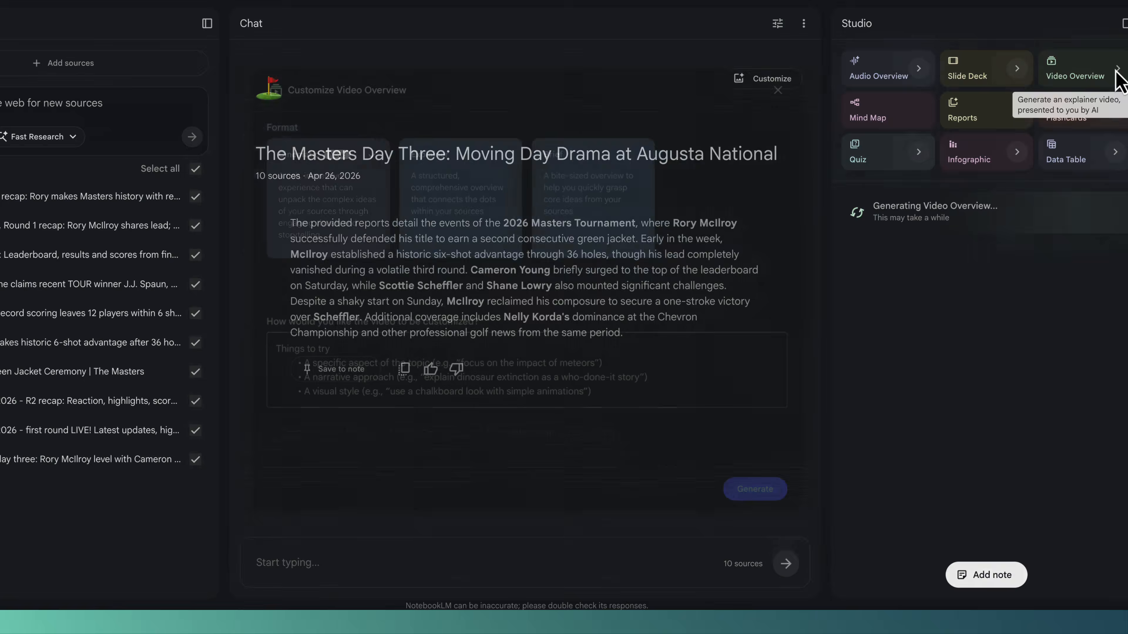
pyautogui.write('Retell the intense battle between Rory McIlroy and Cameron Young Day by Day over the 2026 Masters')
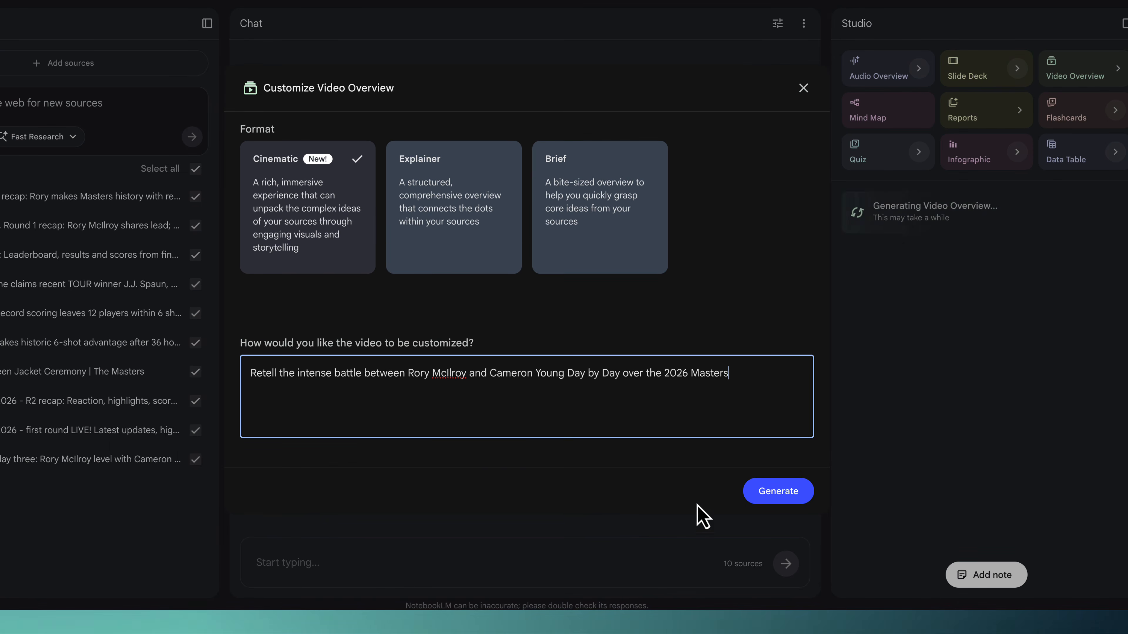
pyautogui.click(791, 511)
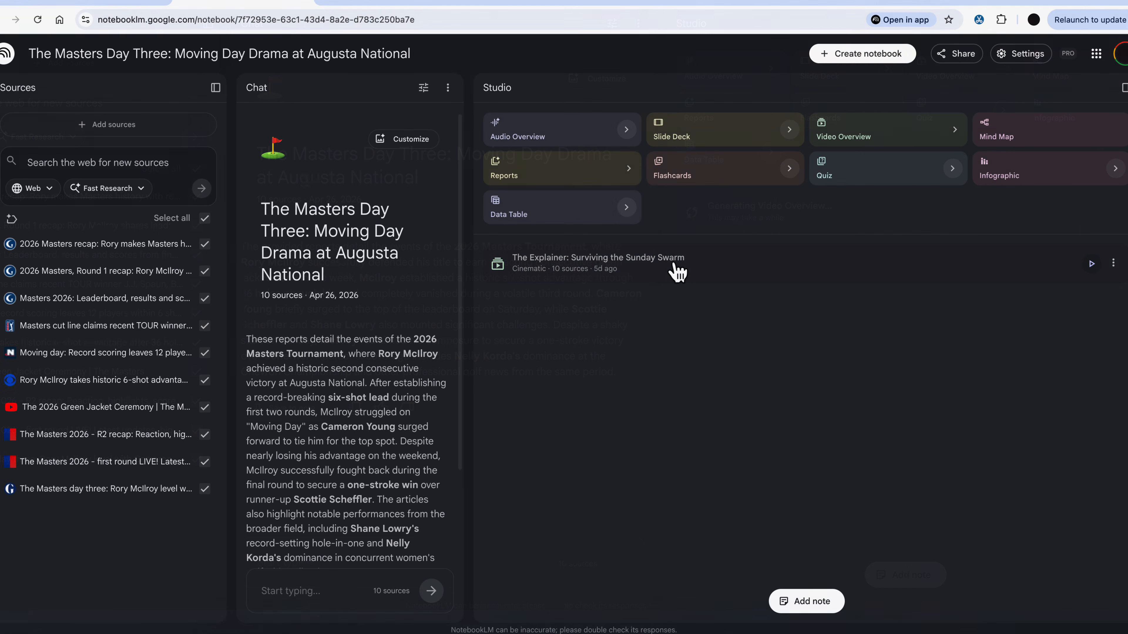
# Open the finished cinematic video overview in the notebook
pyautogui.click(674, 270)
pyautogui.doubleClick(674, 269)
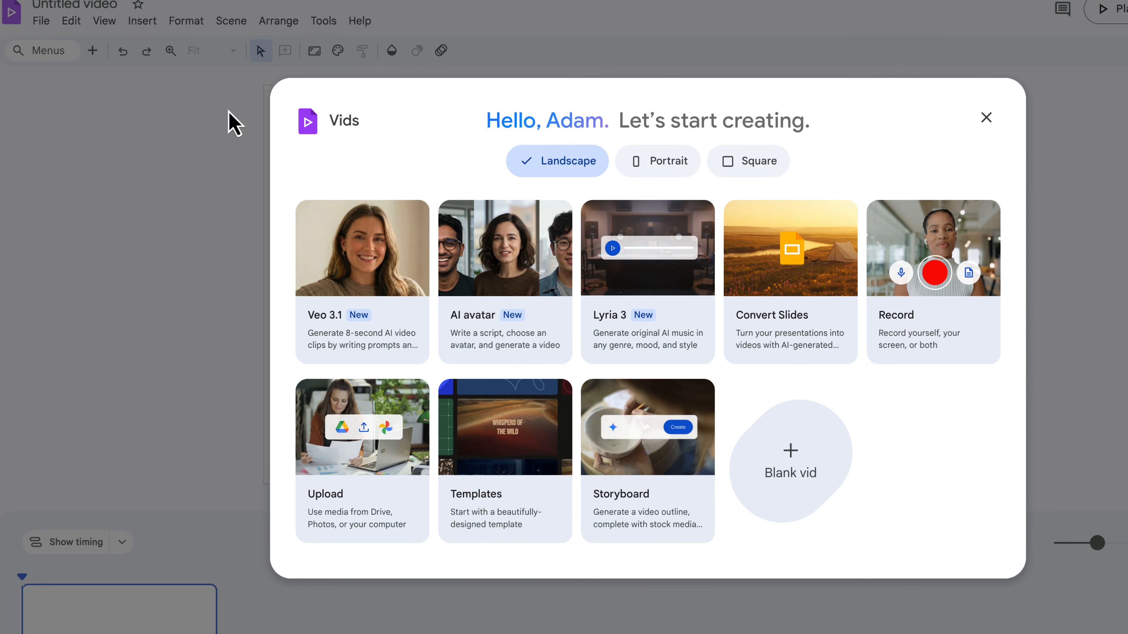
# In Google Vids, convert the TheWorldIn2026 presentation, importing all seven slides with AI voiceover, script, background music and animation
pyautogui.click(791, 331)
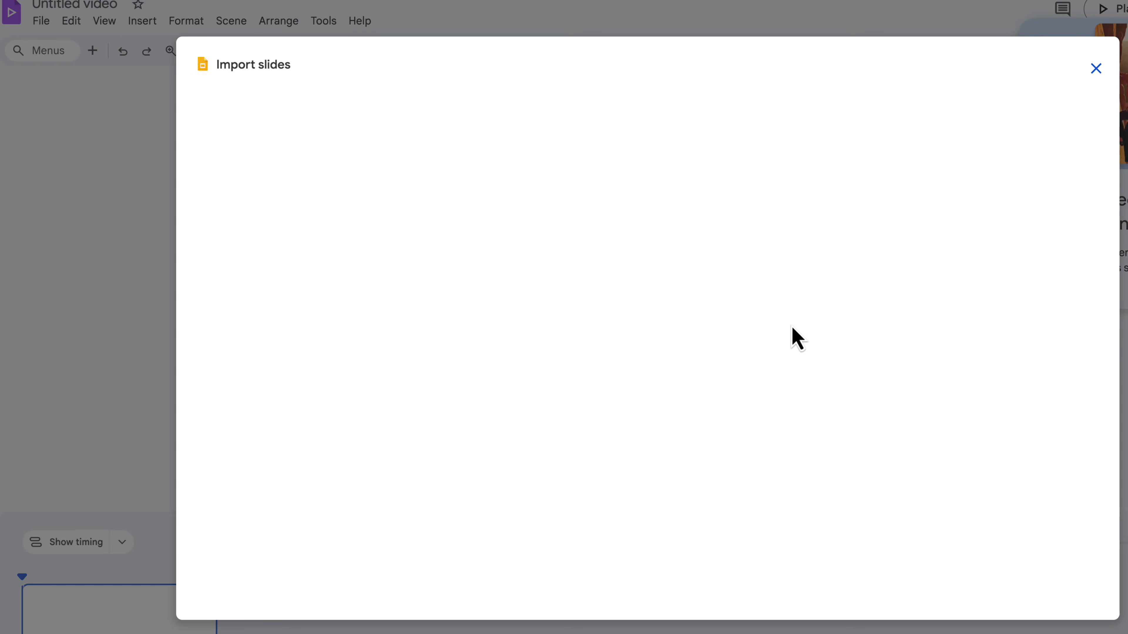
pyautogui.click(657, 423)
pyautogui.doubleClick(471, 150)
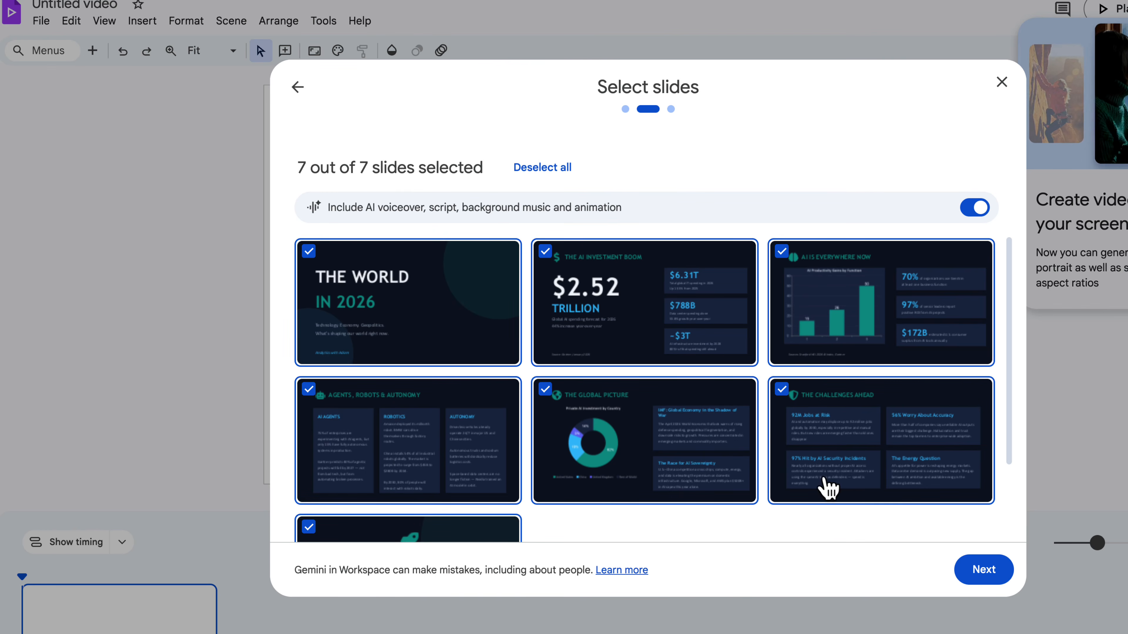
pyautogui.click(983, 577)
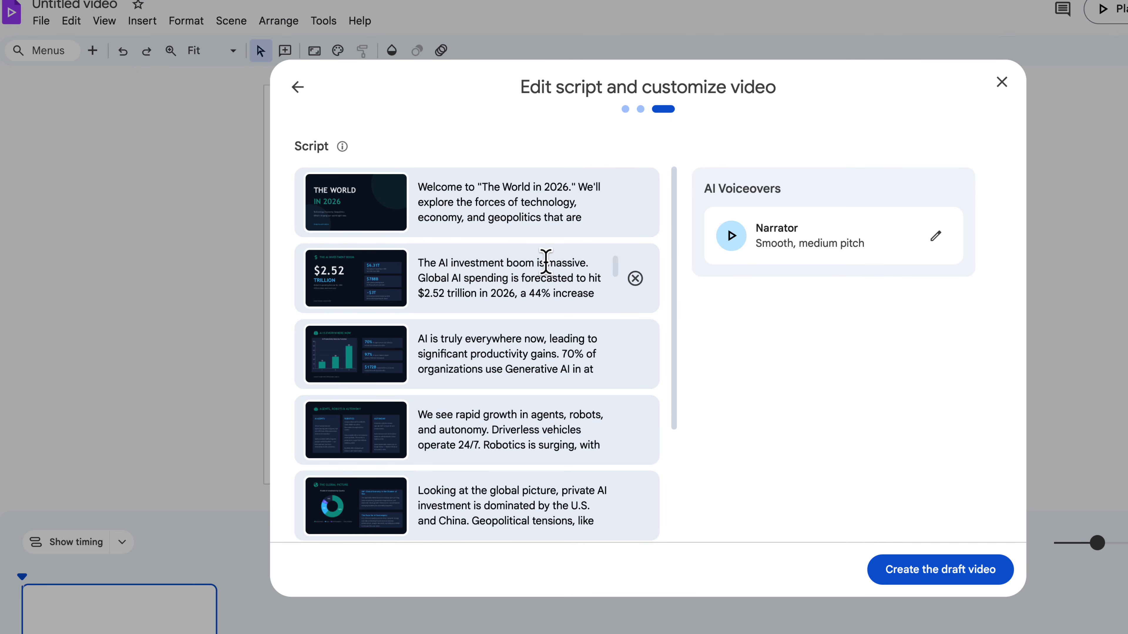
# Create the draft video with the Explainer voiceover and play it back
pyautogui.click(935, 240)
pyautogui.click(522, 305)
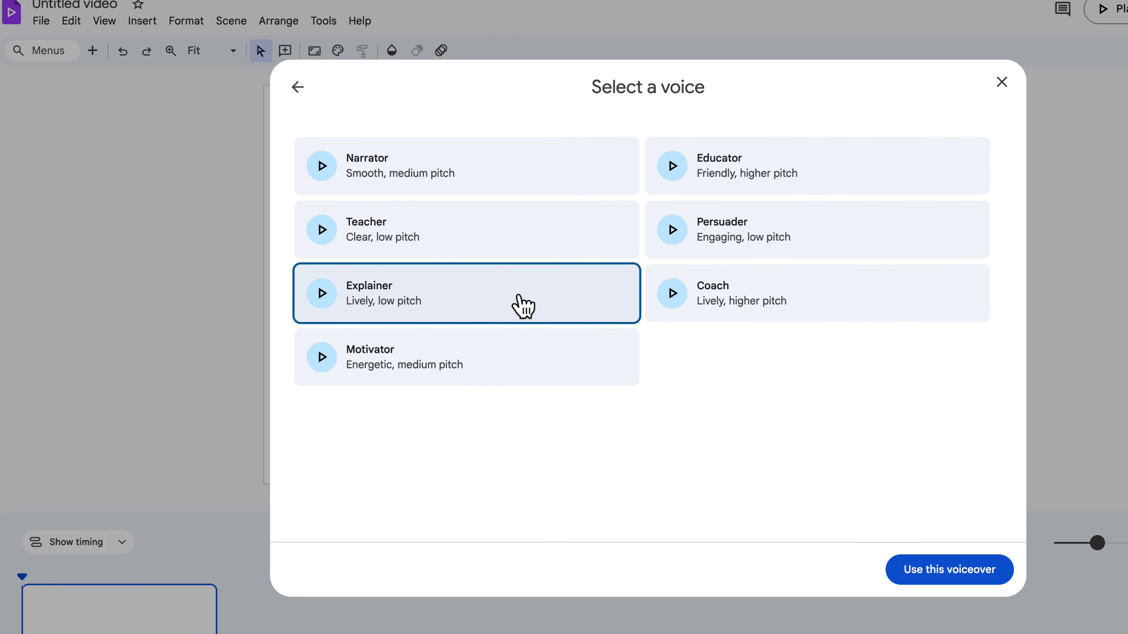
pyautogui.click(925, 573)
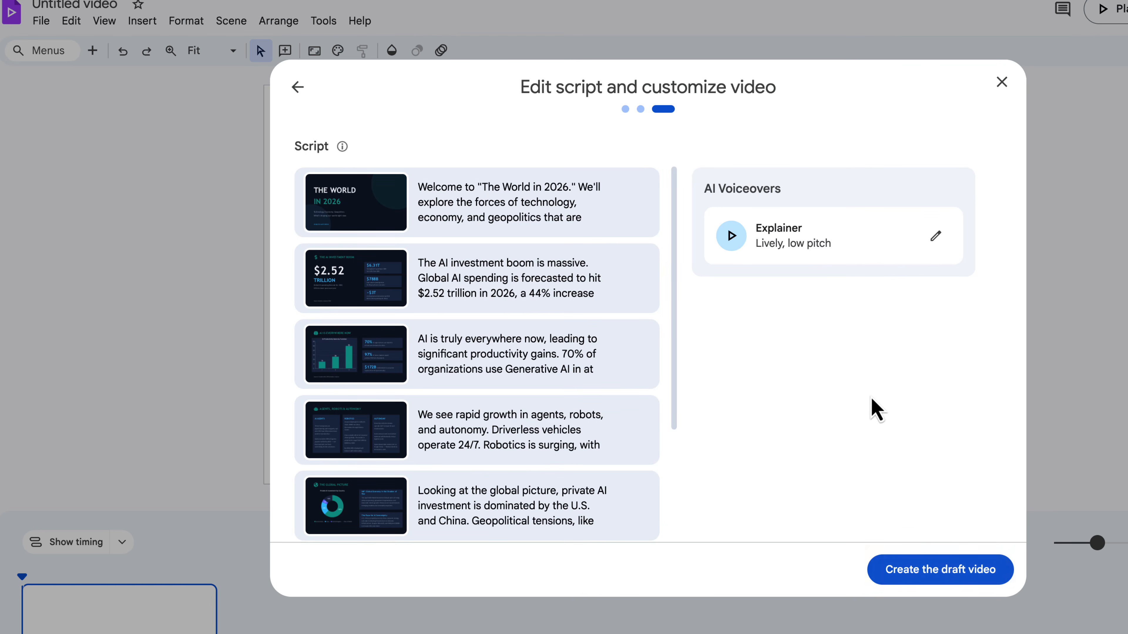
pyautogui.click(932, 561)
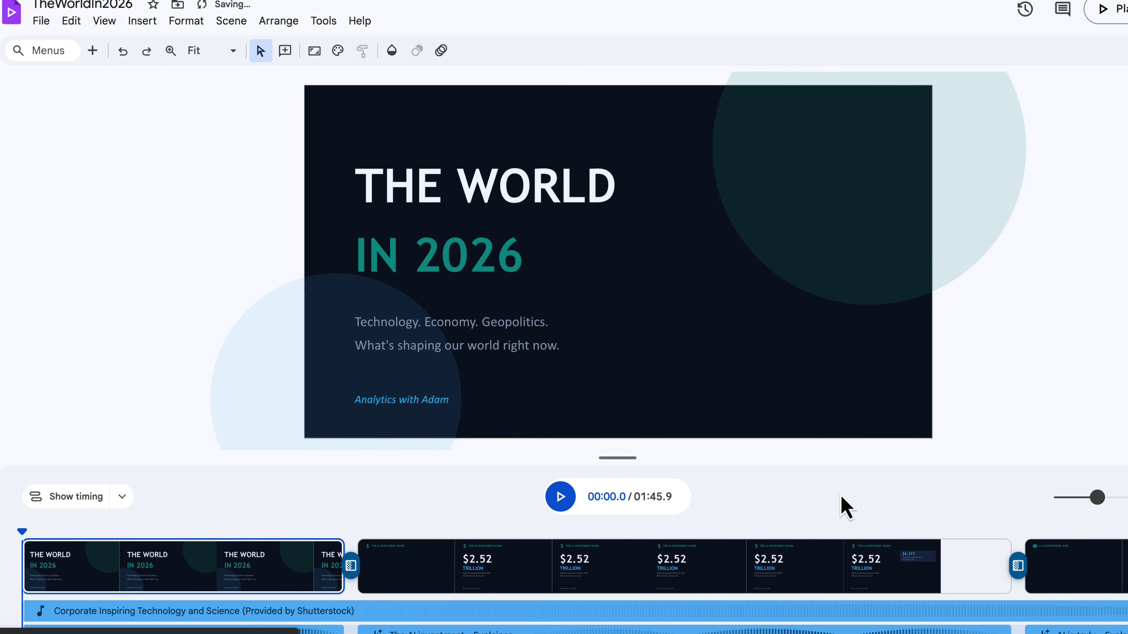
pyautogui.click(560, 497)
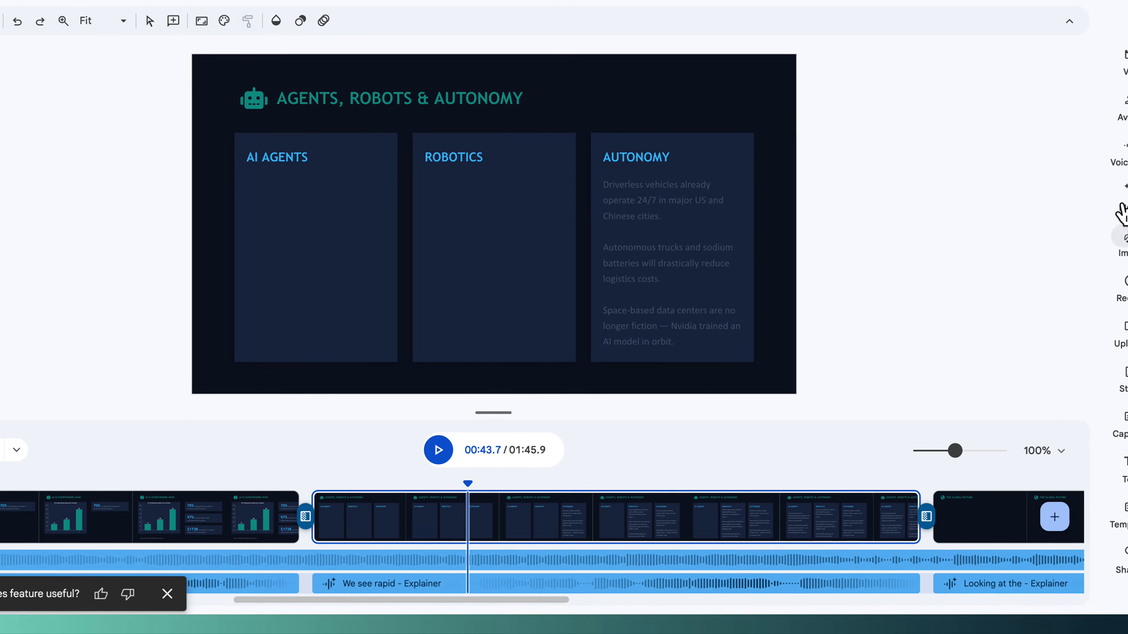
# Generate the Aditi AI avatar for scene 4 and place it in the slide's upper-right corner
pyautogui.click(1100, 100)
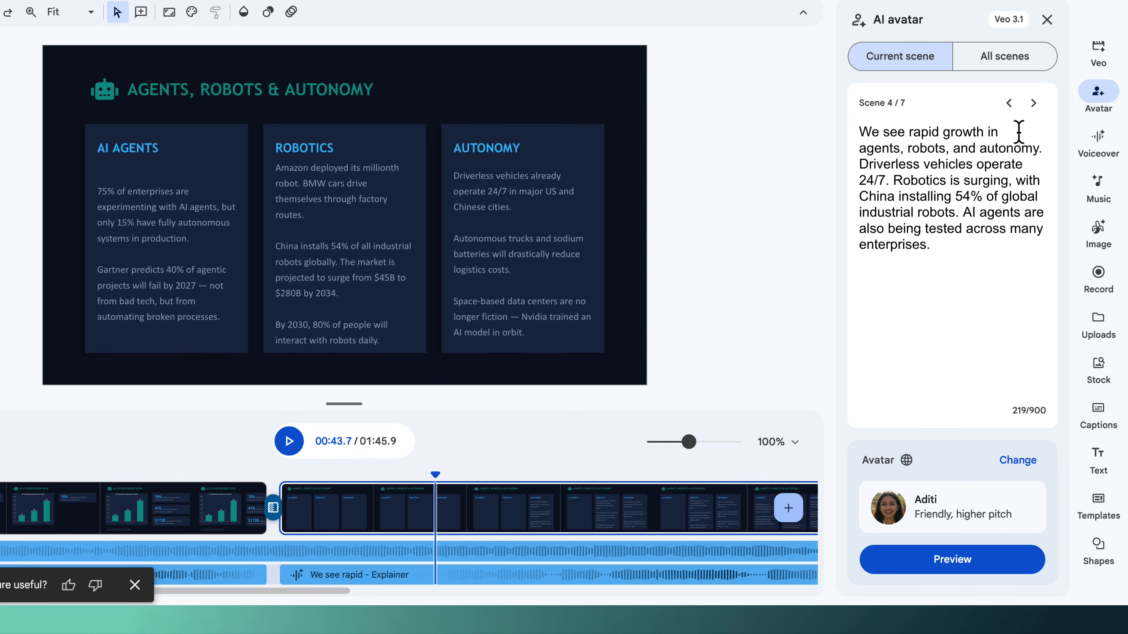
pyautogui.click(966, 563)
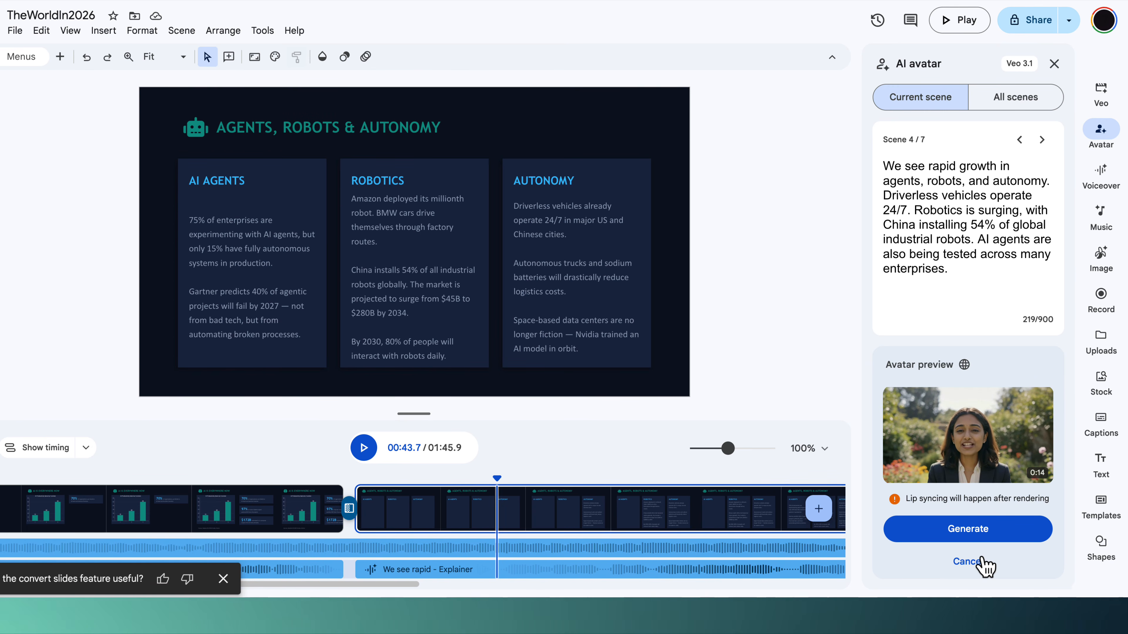
pyautogui.click(990, 528)
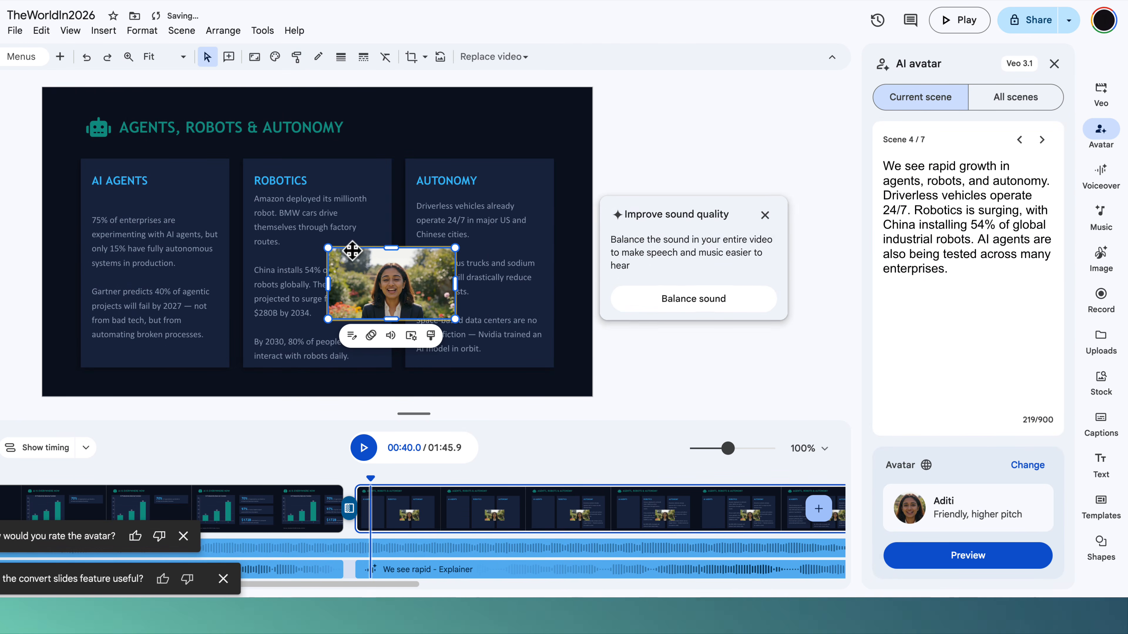
pyautogui.moveTo(409, 276); pyautogui.dragTo(539, 118)
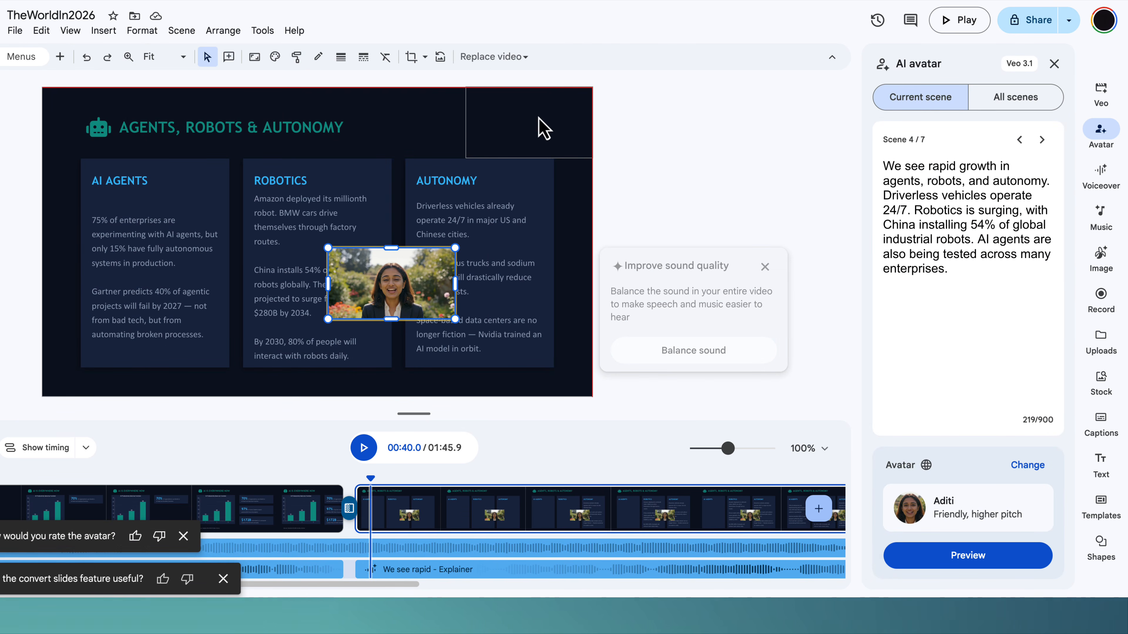
# Drop the avatar in the scene 4 slide's upper-right corner and play the video back from 00:38.0
pyautogui.moveTo(544, 129); pyautogui.dragTo(544, 129)
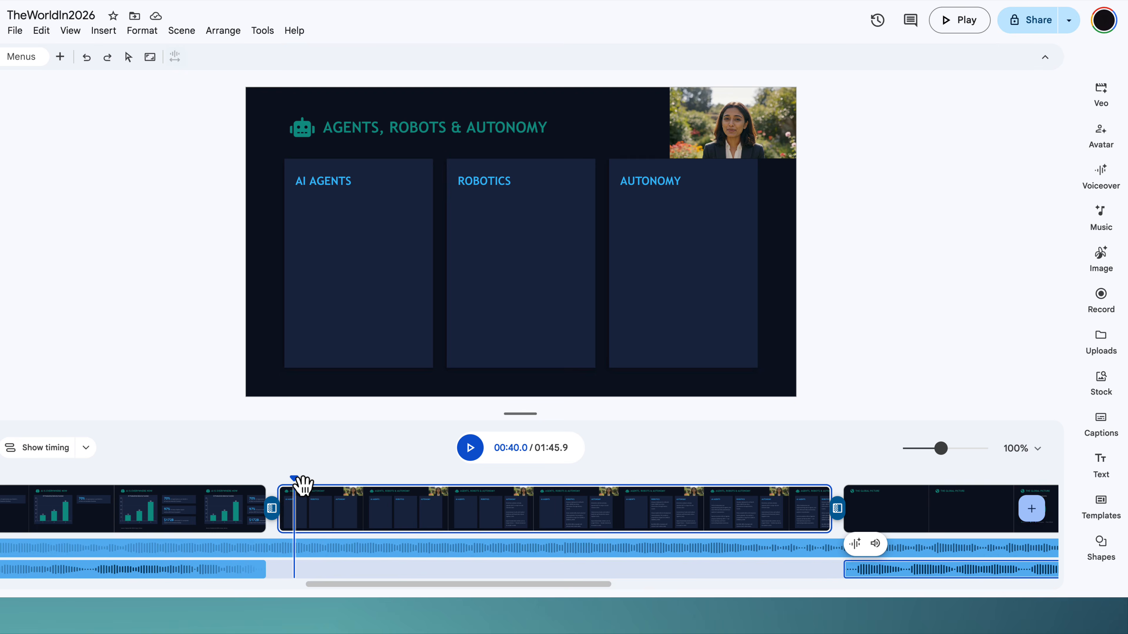
pyautogui.moveTo(301, 484); pyautogui.dragTo(214, 480)
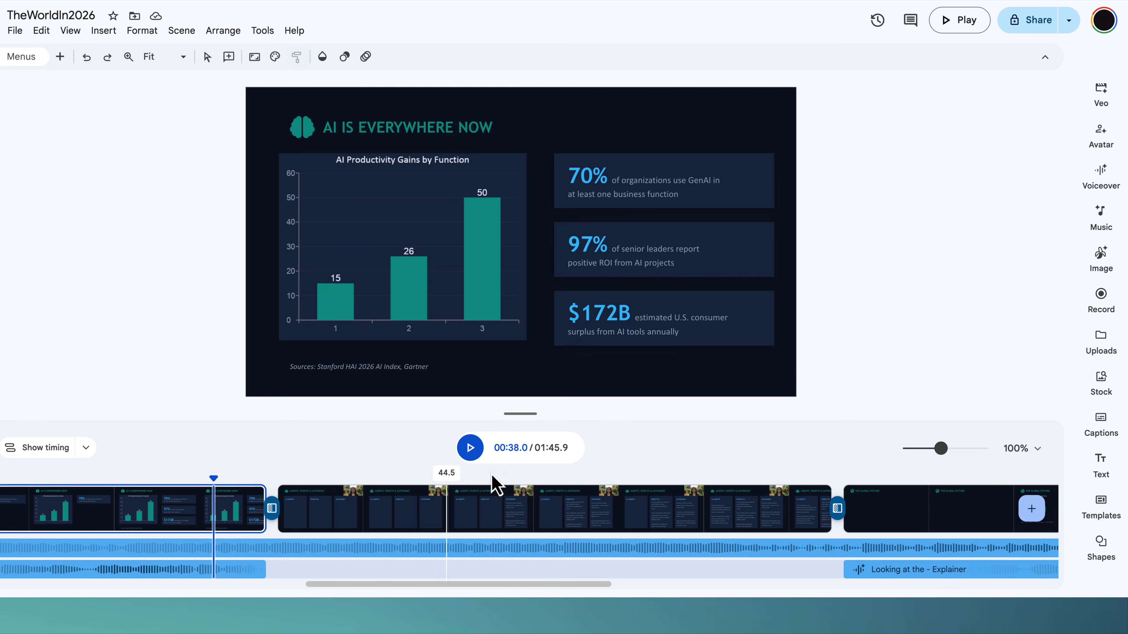
pyautogui.click(474, 445)
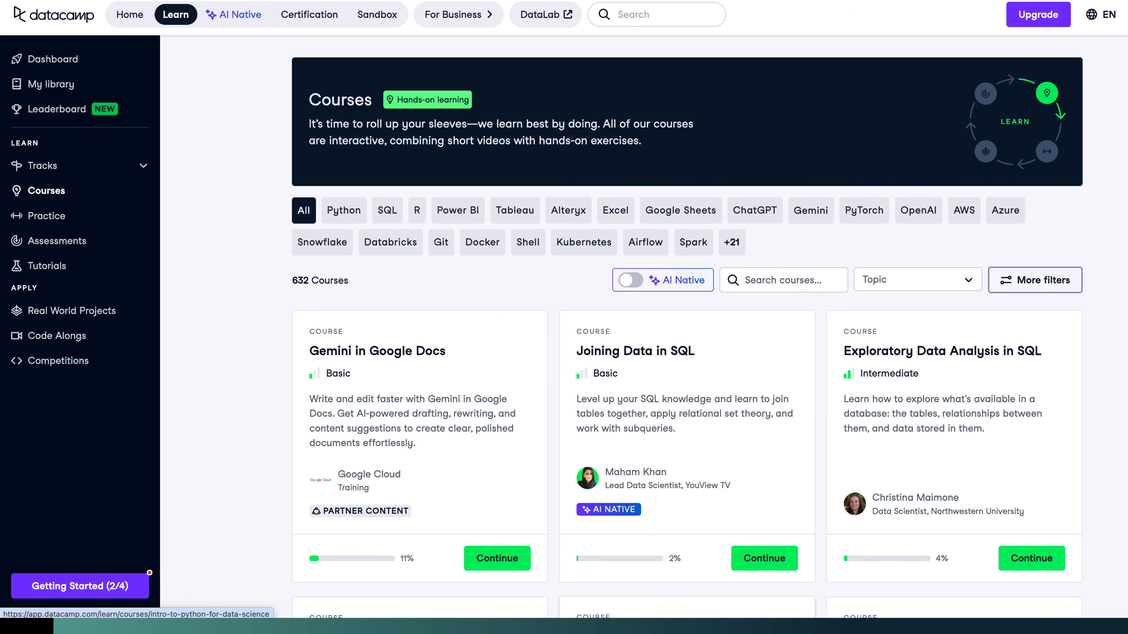
# On DataCamp, filter the course catalogue by Gemini and look through the matching courses
pyautogui.click(811, 213)
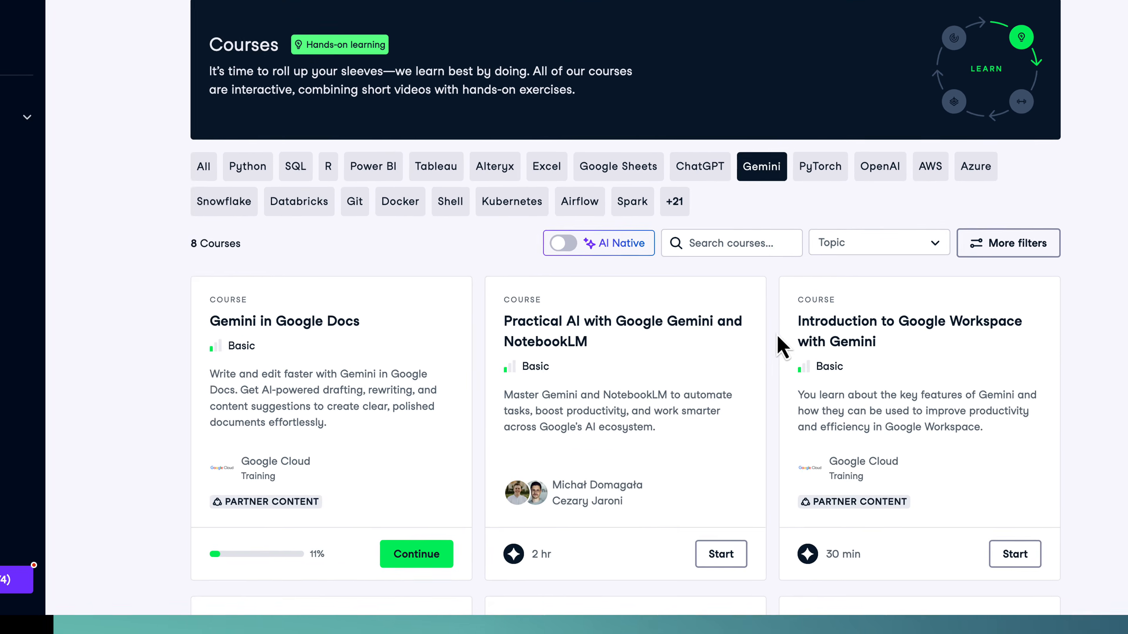
pyautogui.scroll(-4, 745, 324)
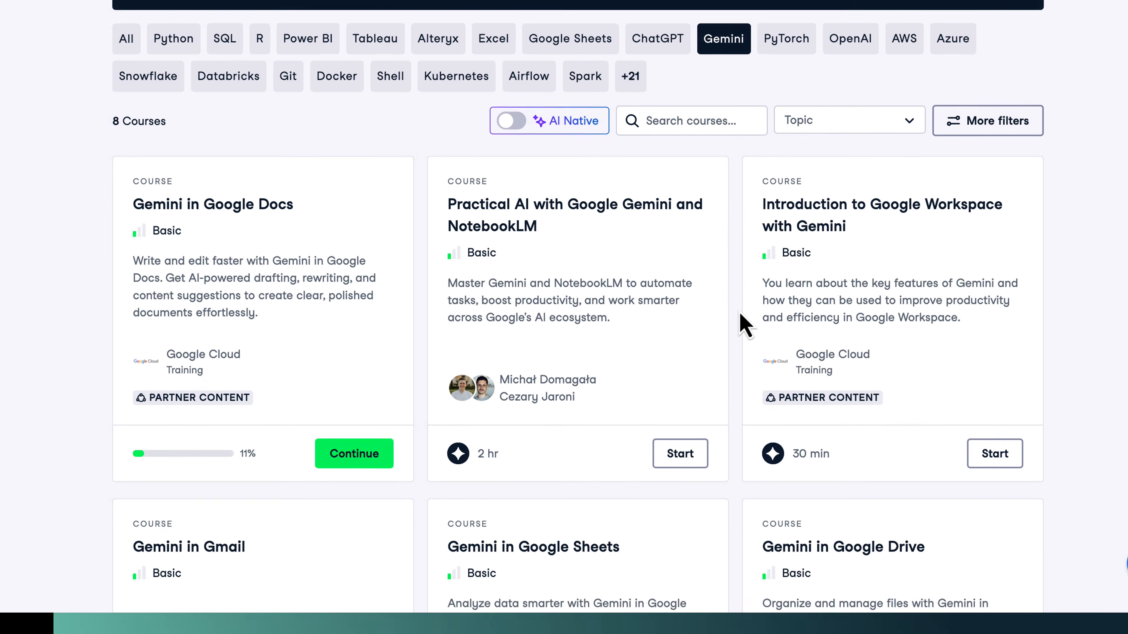
pyautogui.scroll(-5, 745, 323)
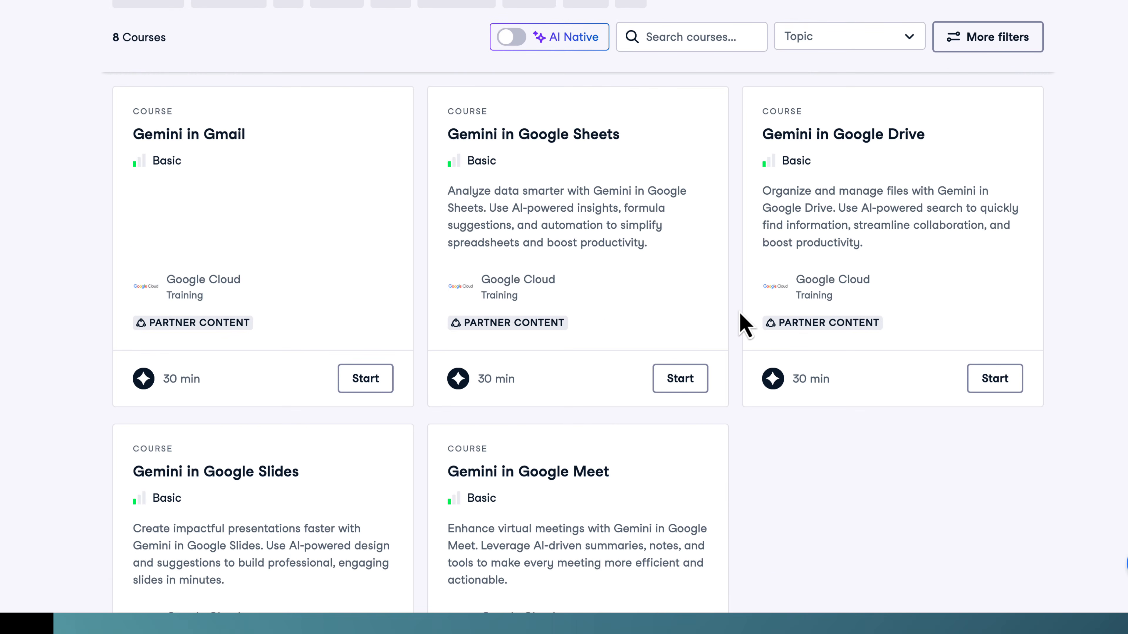
pyautogui.scroll(-4, 746, 323)
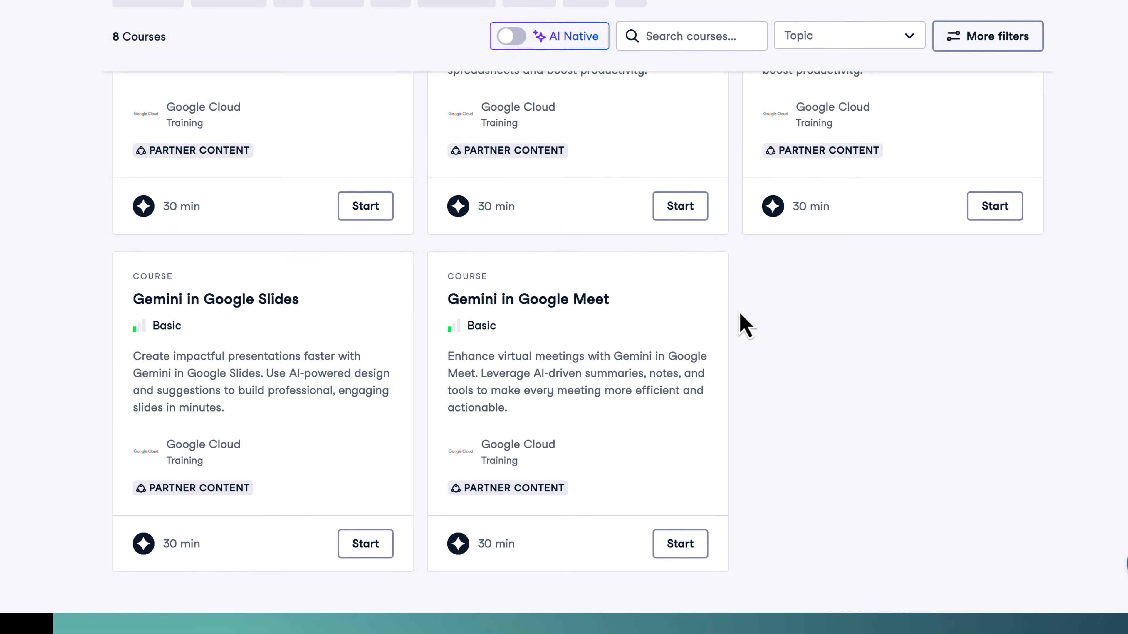
pyautogui.scroll(15, 745, 323)
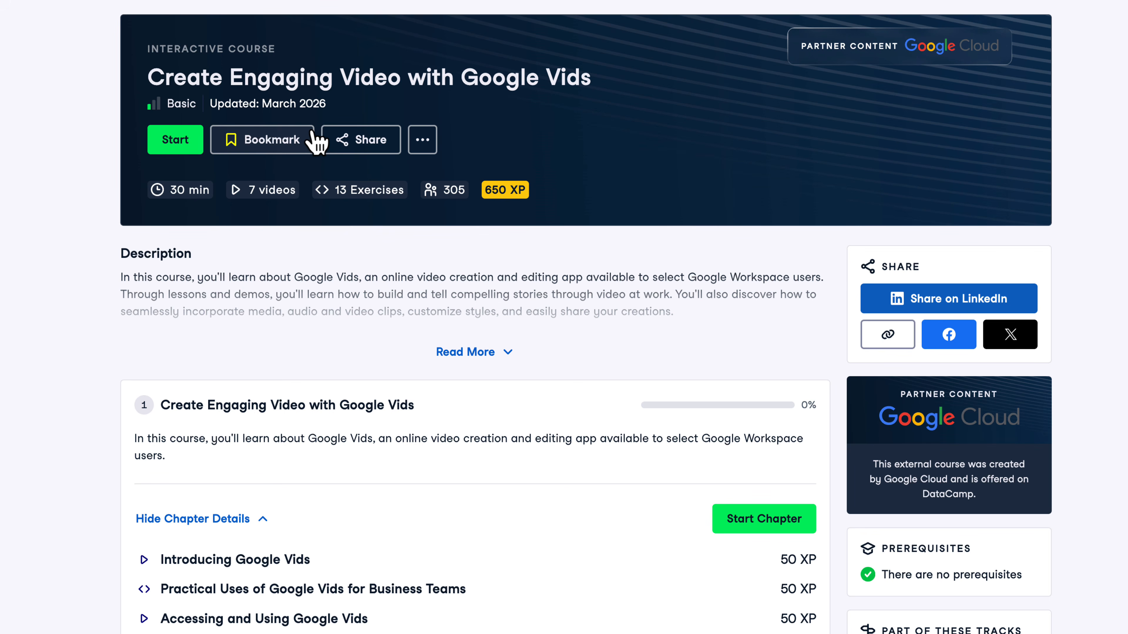
# Review the chapter list of the Create Engaging Video with Google Vids course and open the Introducing Google Vids lesson
pyautogui.scroll(-6, 327, 396)
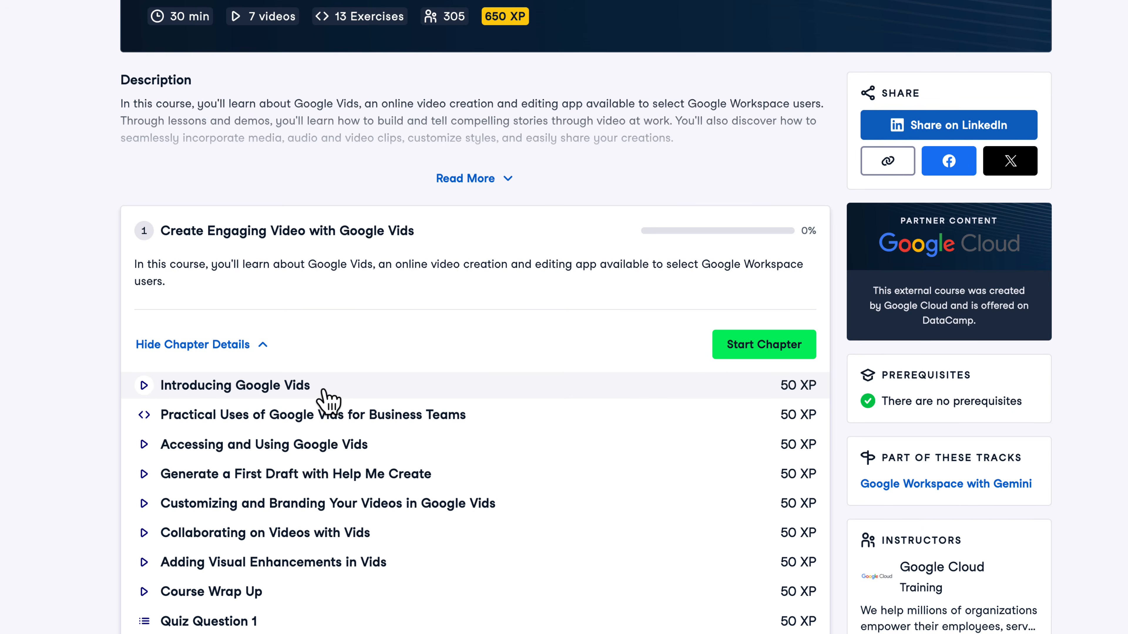
pyautogui.click(329, 392)
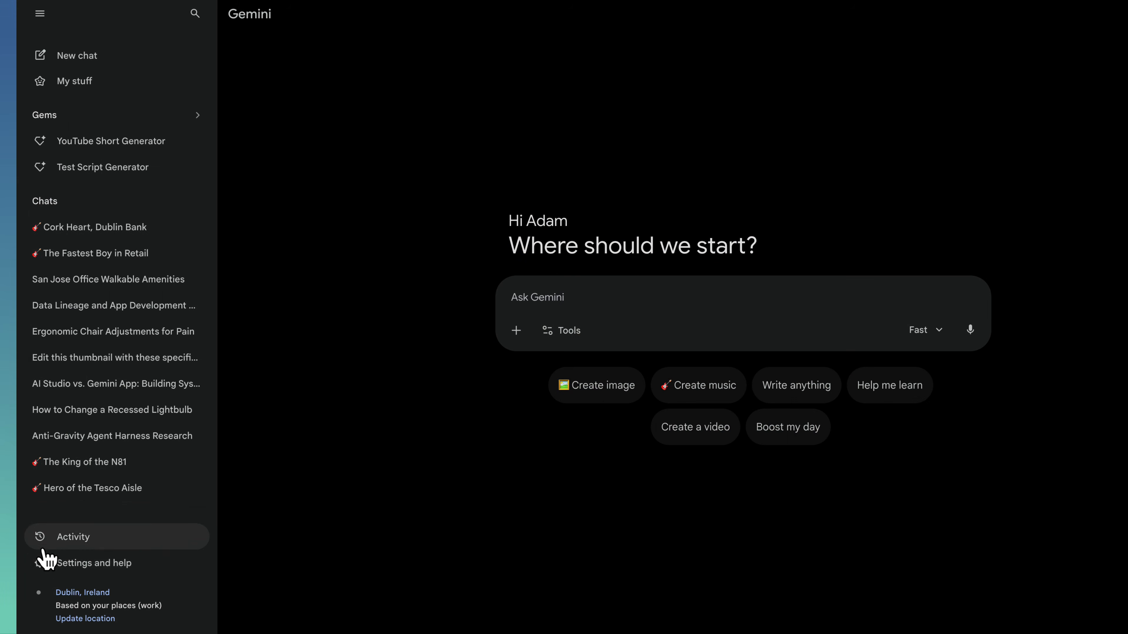
# In Gemini, set up a daily scheduled action instructed to "Send me a news digest of AI Developments, focus on Google as a primary topic"
pyautogui.click(45, 561)
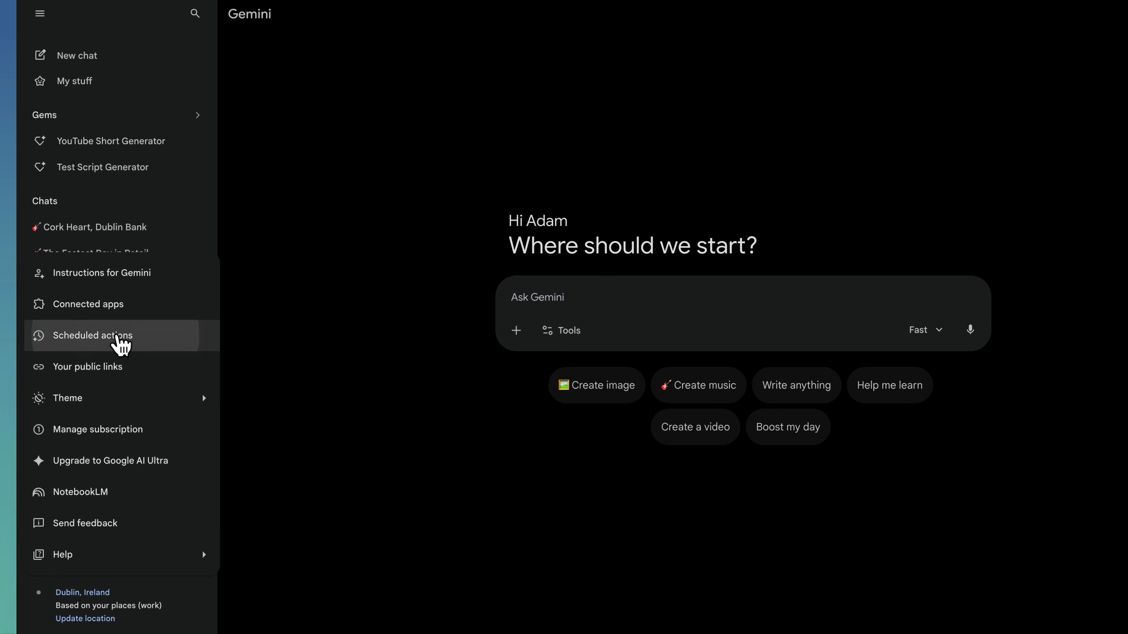
pyautogui.click(118, 339)
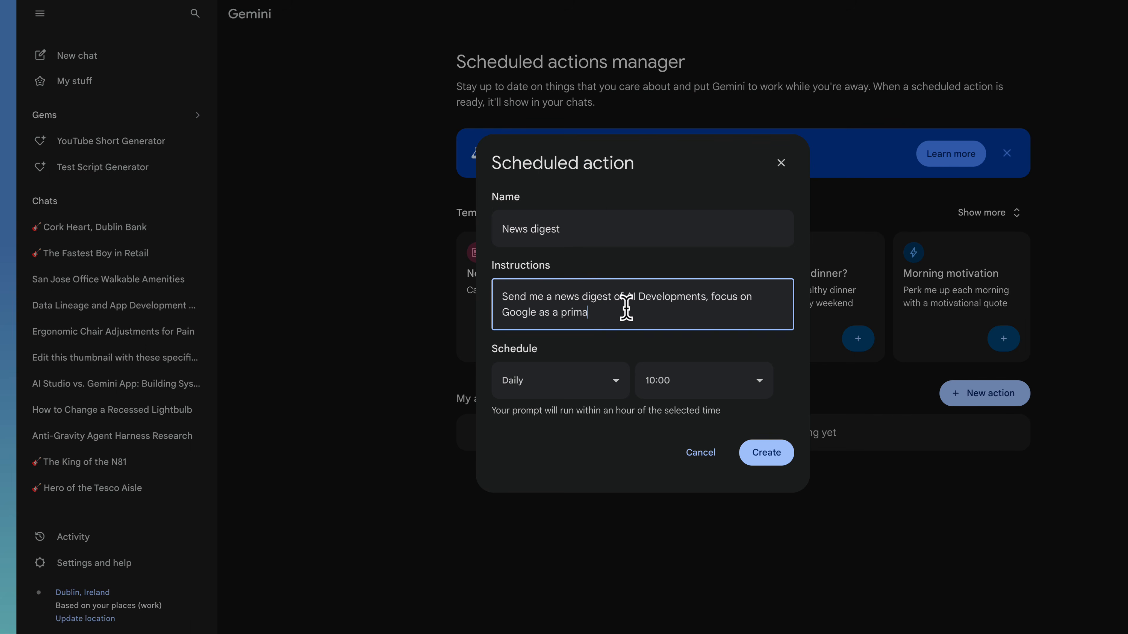
pyautogui.write('topi')
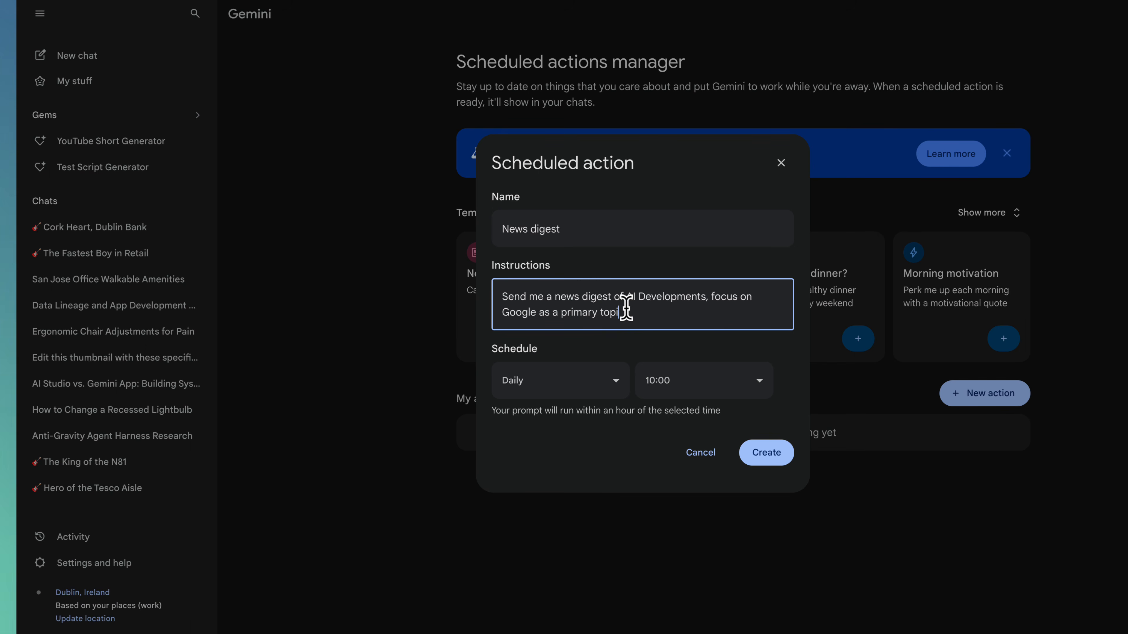
pyautogui.write('c')
pyautogui.click(608, 388)
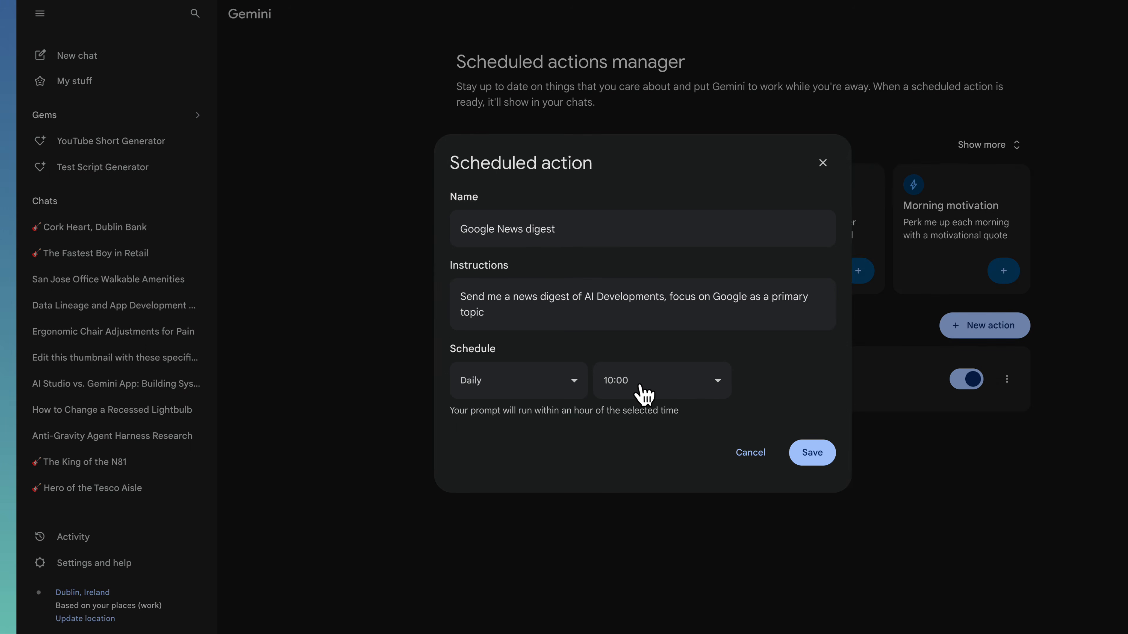
# Set the Google News digest action's run time to 07:00, save it and review the generated digest
pyautogui.click(643, 384)
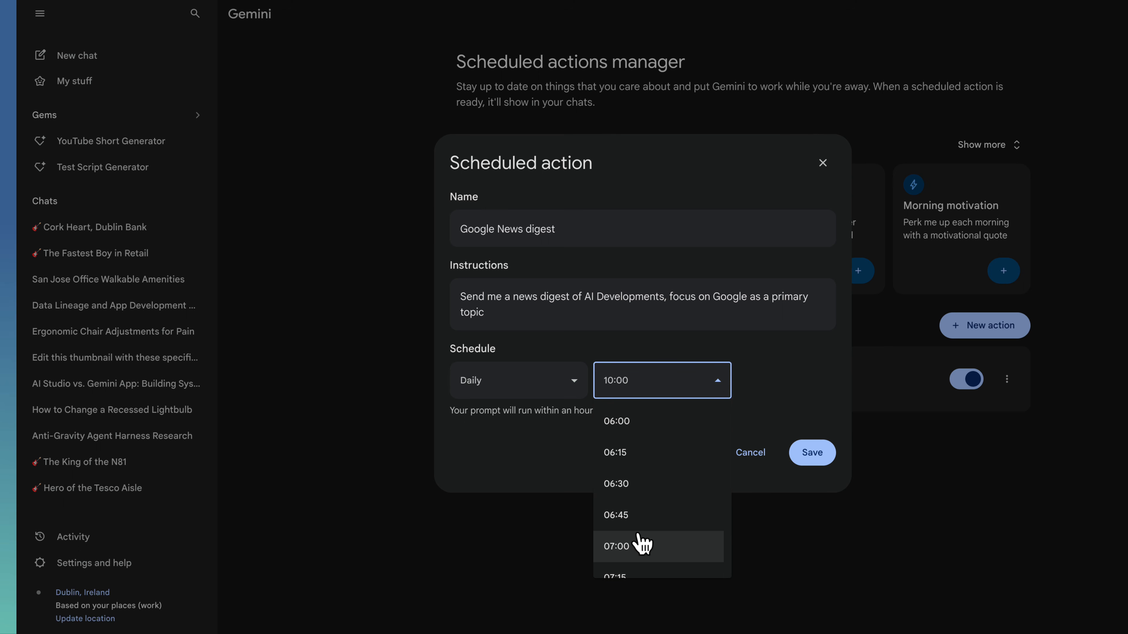
pyautogui.click(643, 545)
pyautogui.click(818, 453)
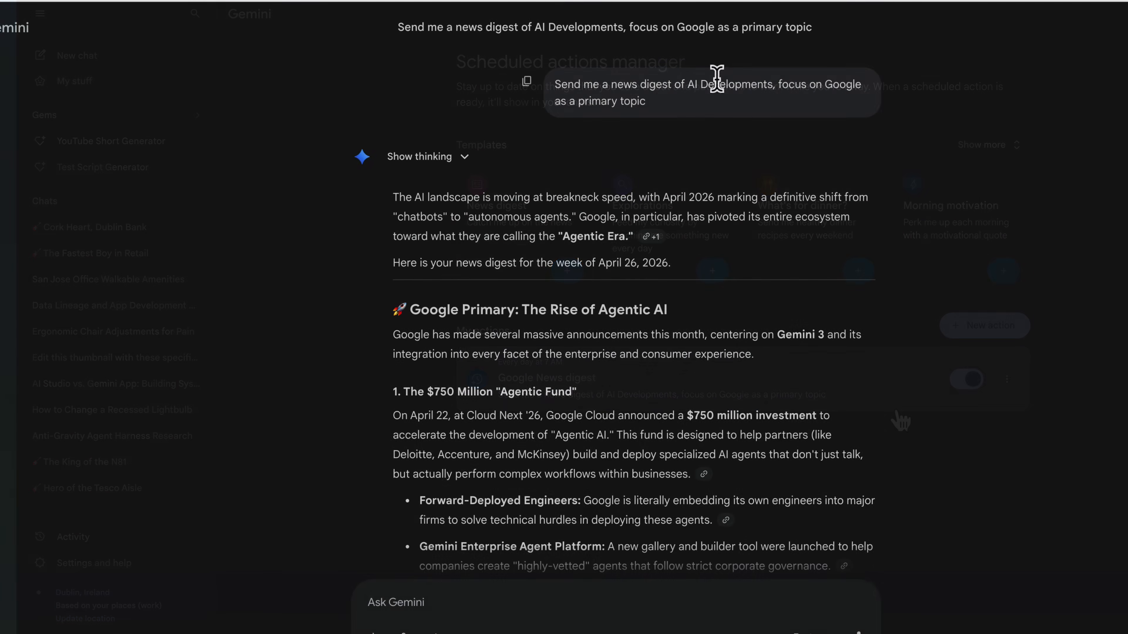
pyautogui.scroll(-5, 469, 262)
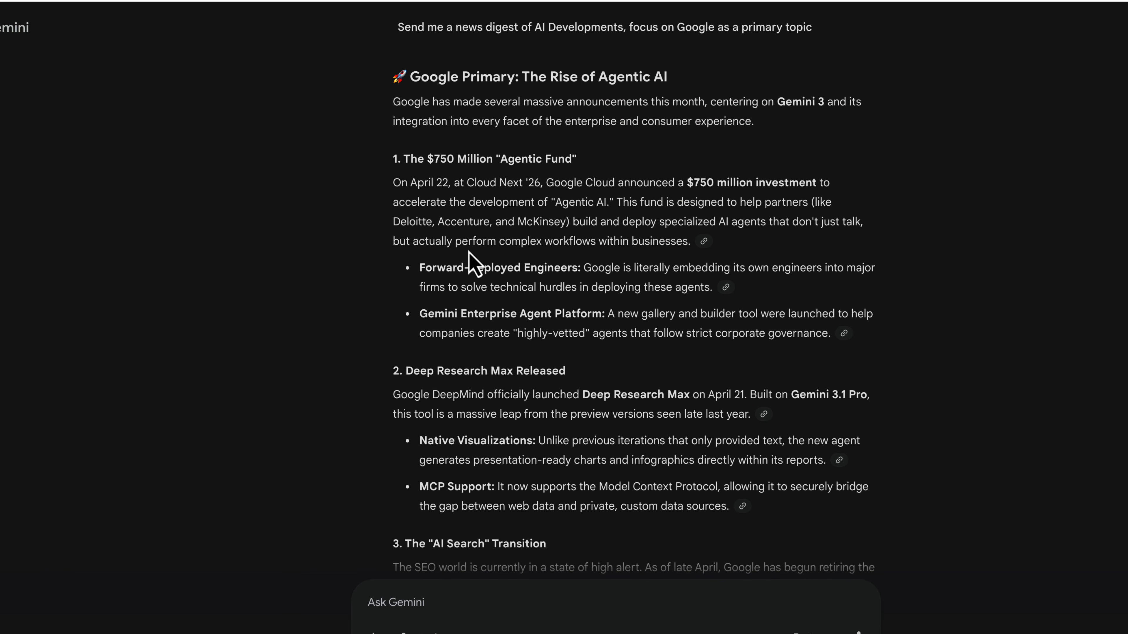